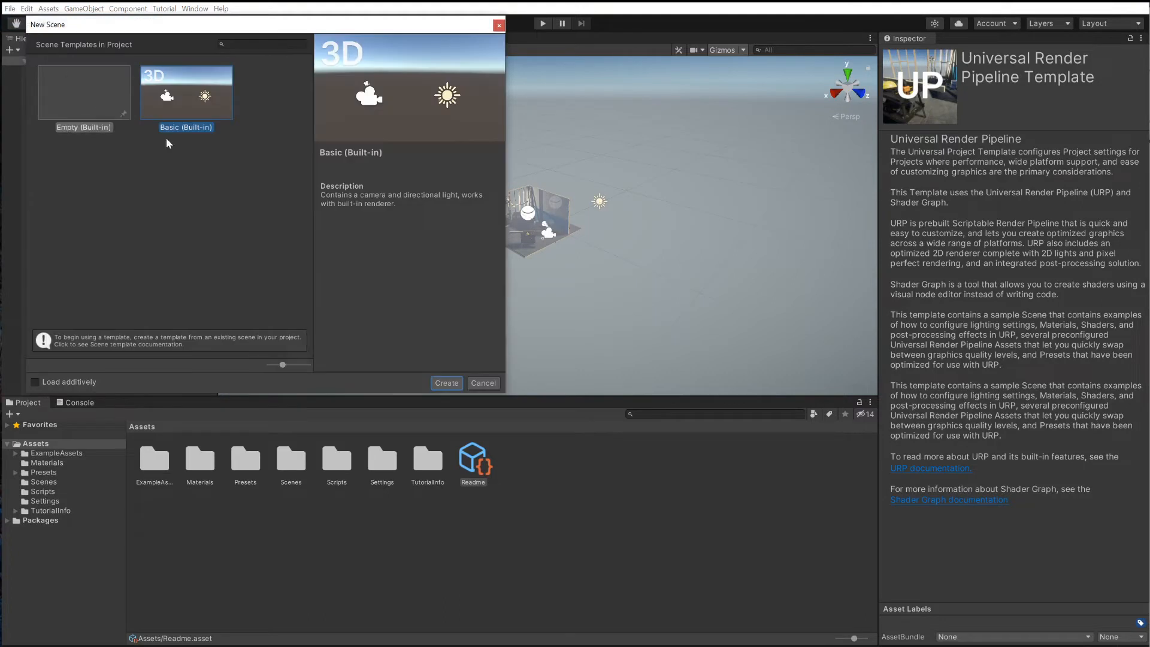
# Step: Create a new scene from the Basic (Built-in) template and save it in Assets as scene-light
pyautogui.click(184, 108)
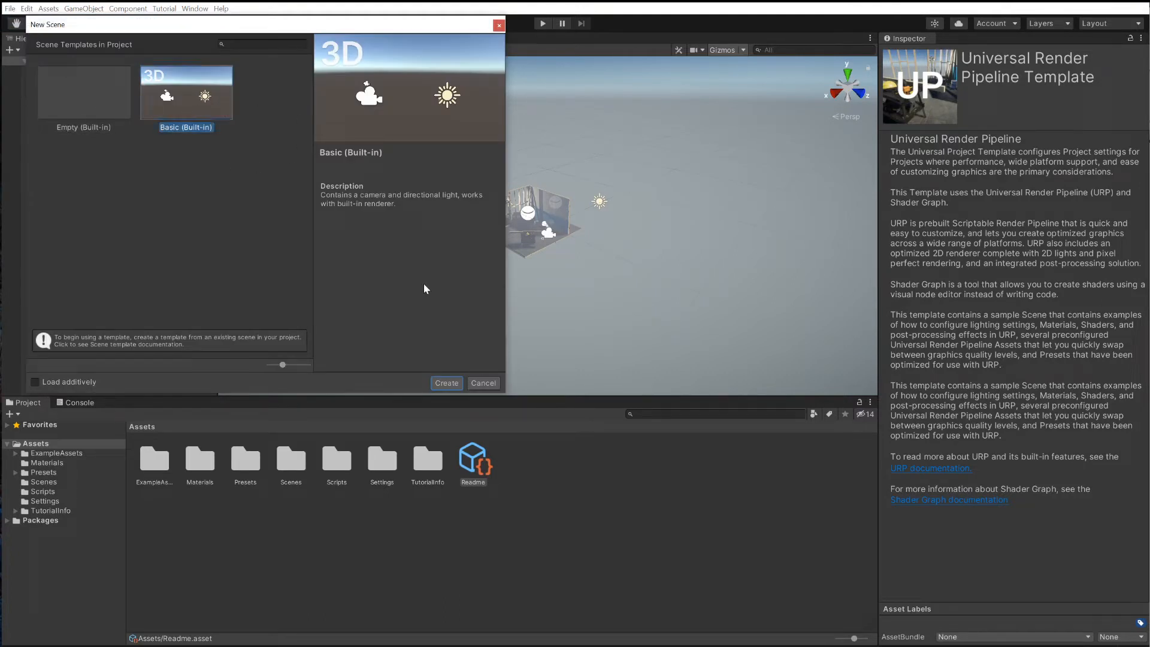
pyautogui.click(445, 382)
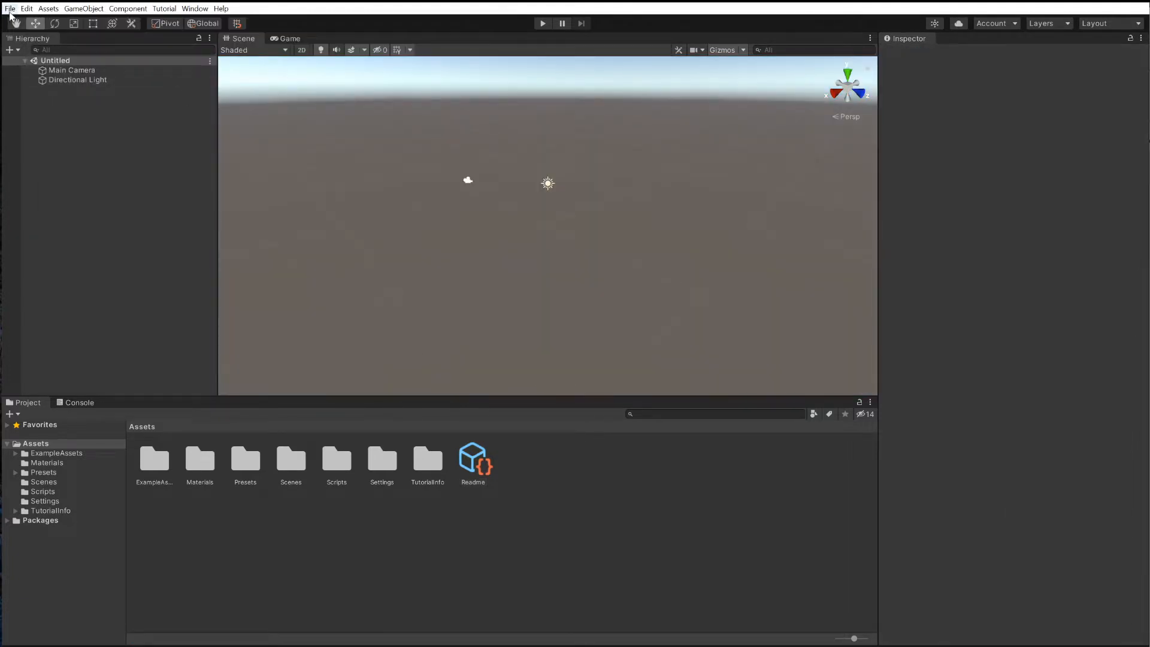
pyautogui.click(10, 9)
pyautogui.click(35, 74)
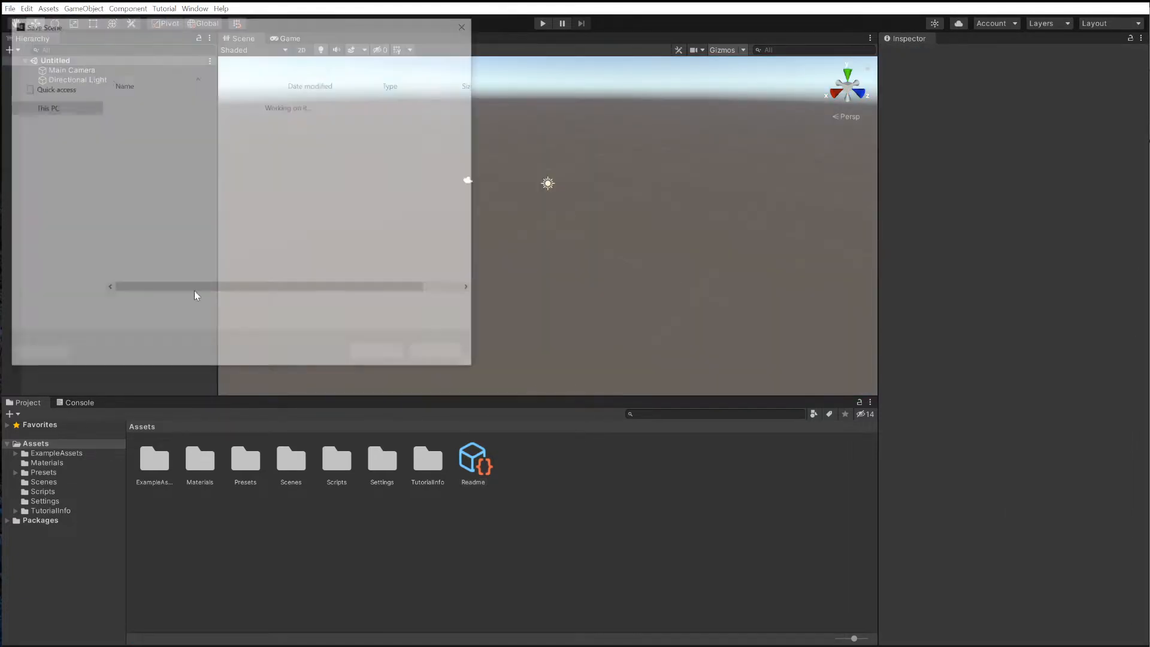
pyautogui.write('sce')
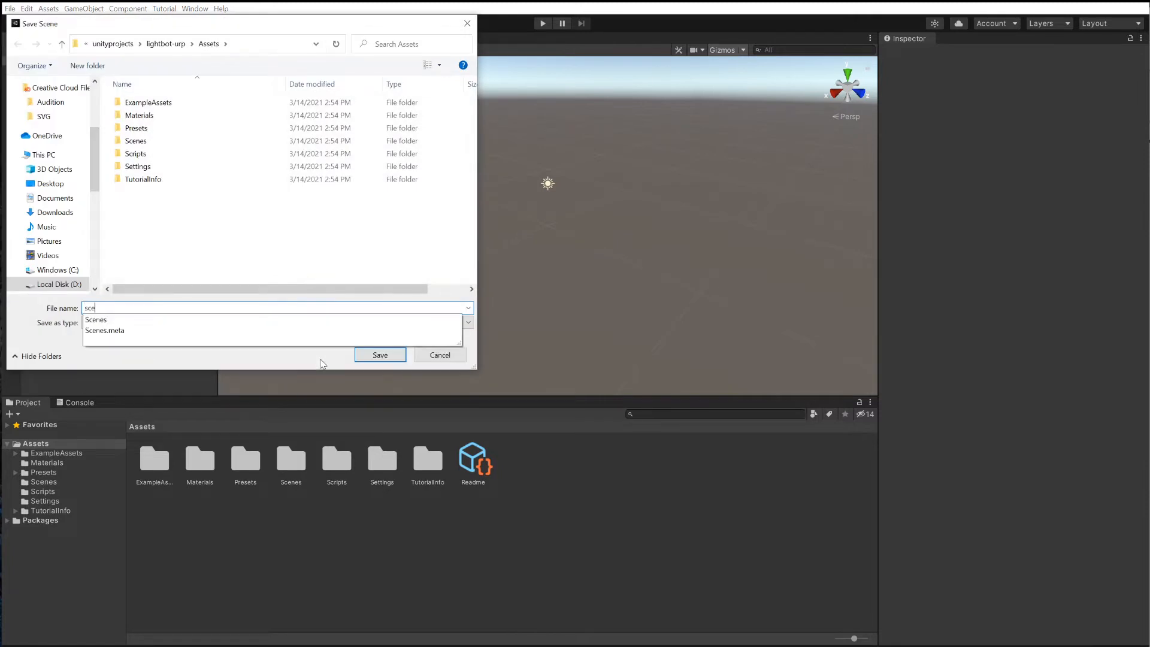
pyautogui.write('ne-light')
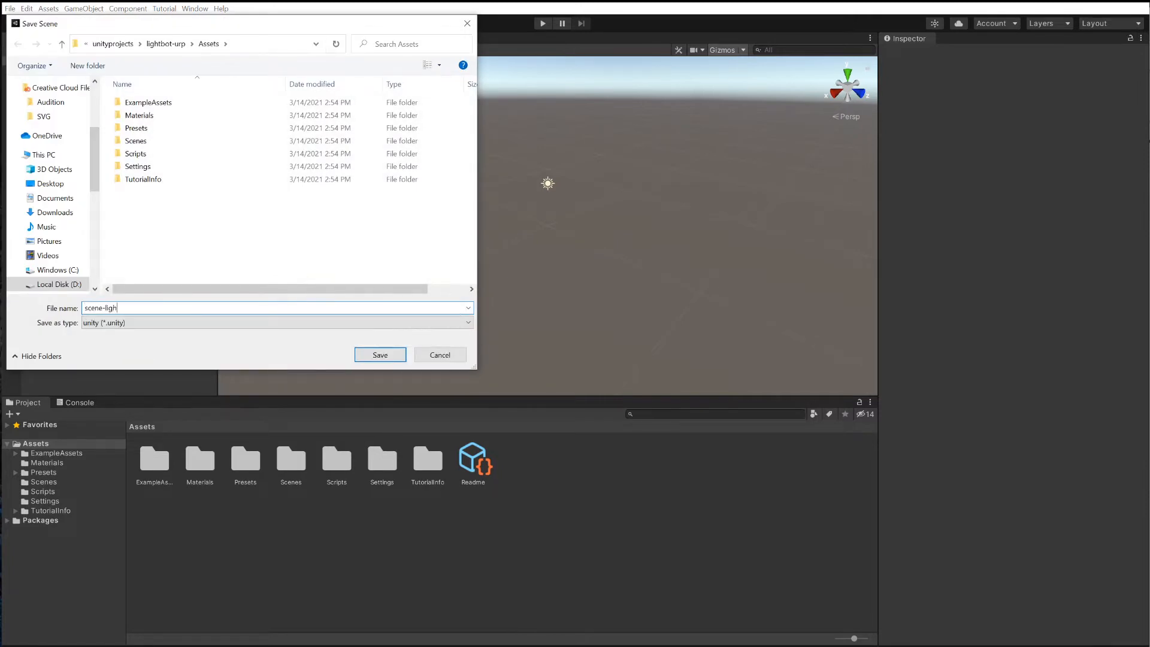
pyautogui.press('Return')
# Step: Create a folder named robot in Assets and open it
pyautogui.rightClick(461, 546)
pyautogui.moveTo(560, 264)
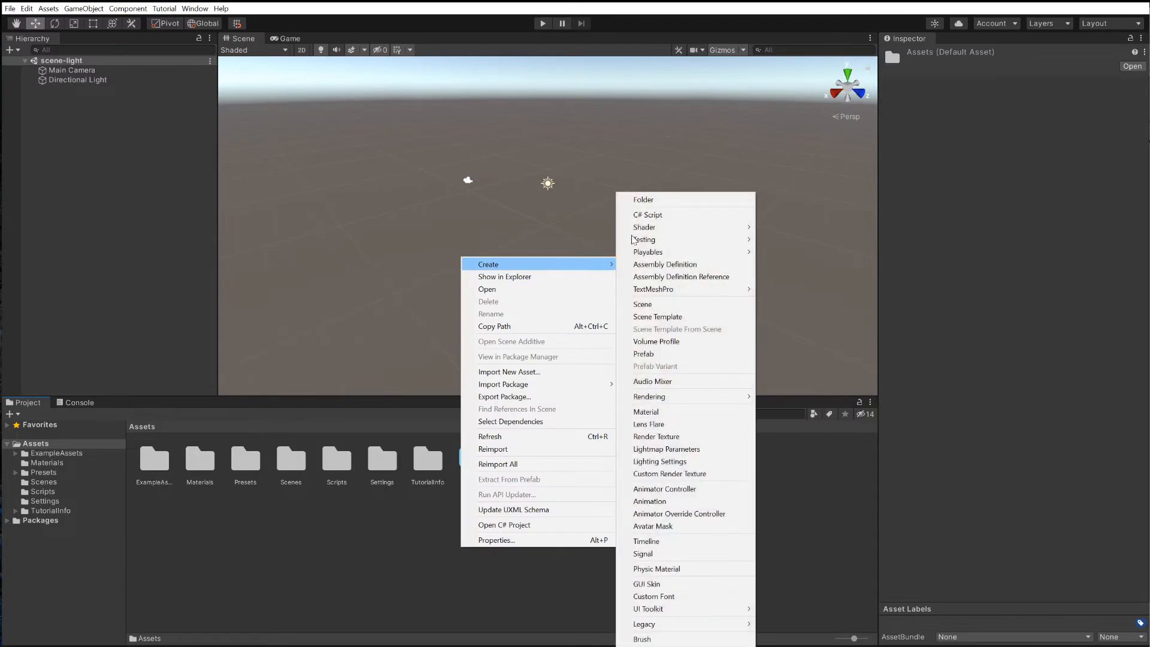
pyautogui.click(641, 201)
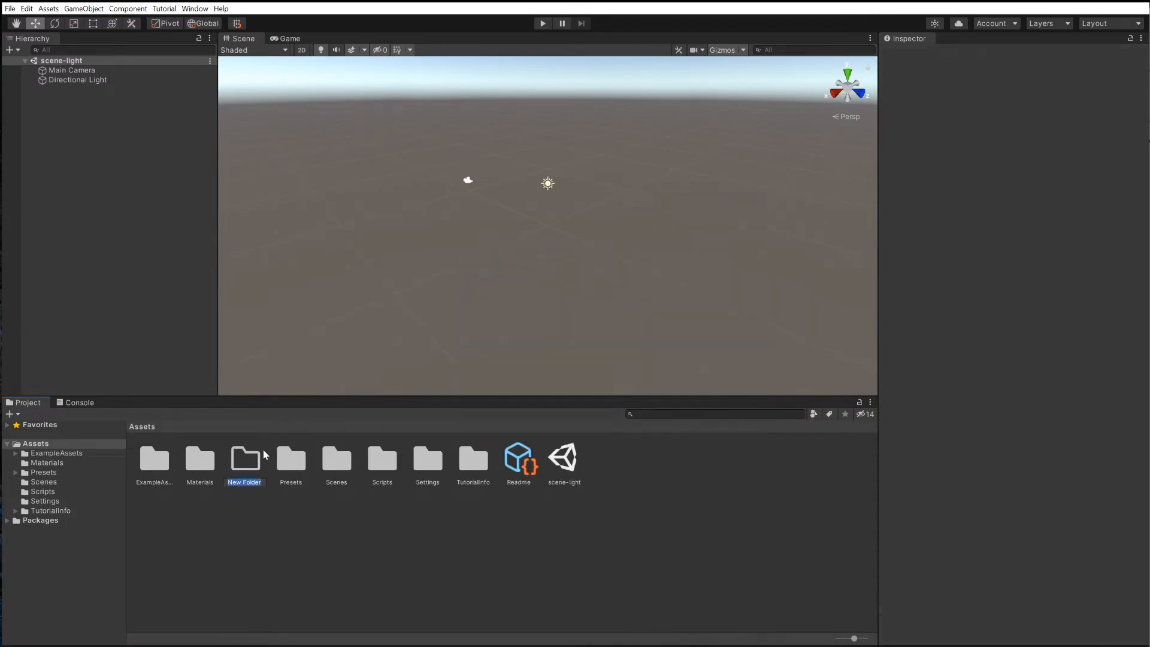
pyautogui.write('robot')
pyautogui.press('Return')
pyautogui.doubleClick(291, 474)
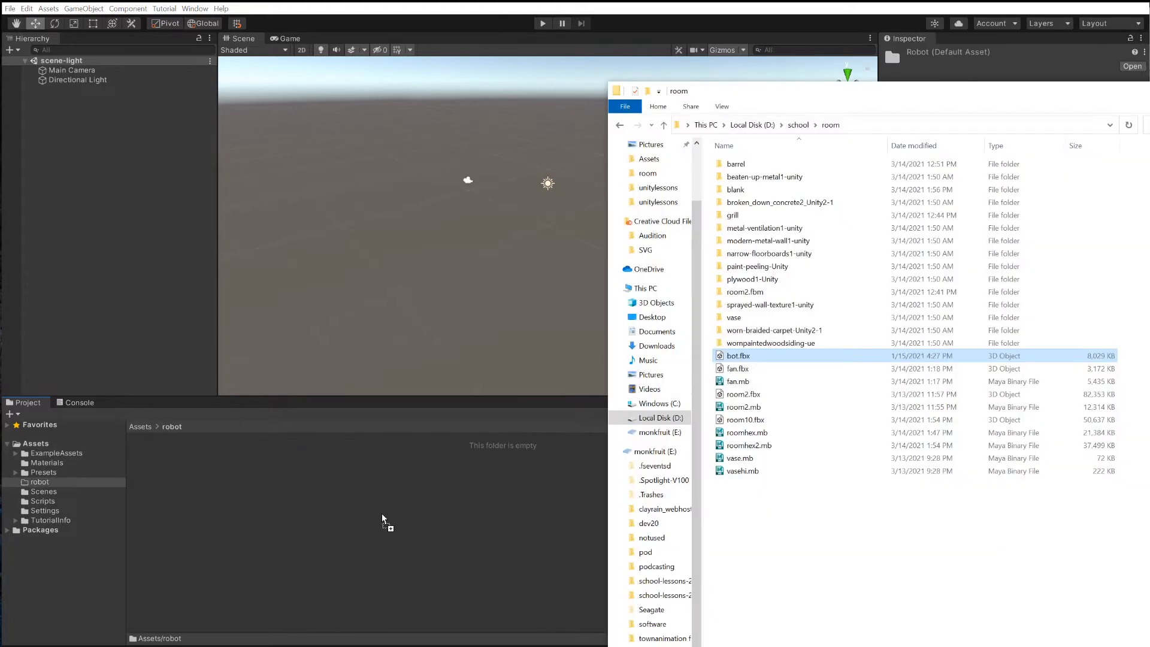
# Step: Import bot.fbx into the robot folder and extract its textures into that same folder
pyautogui.moveTo(385, 521); pyautogui.dragTo(350, 452)
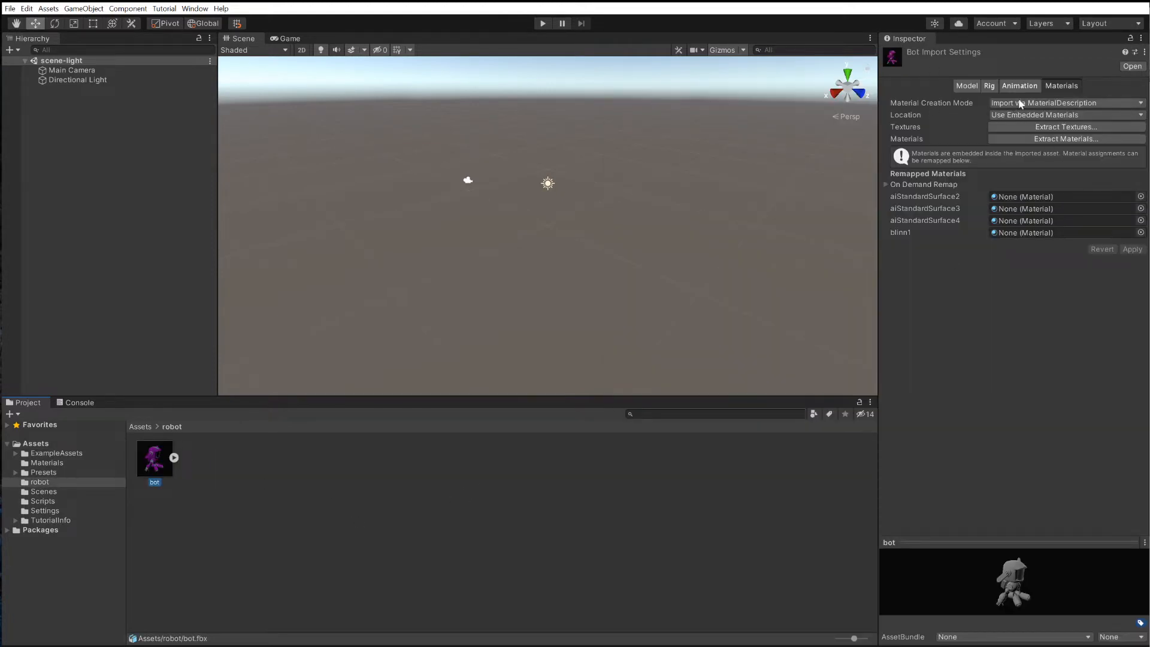
pyautogui.click(1048, 128)
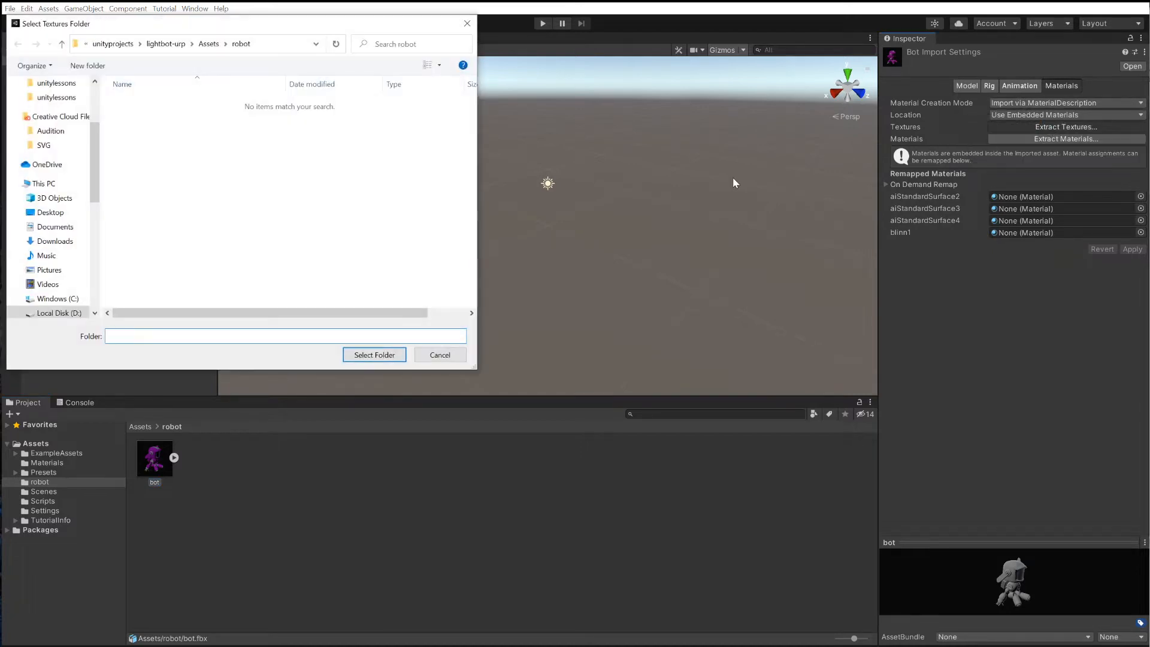
pyautogui.click(374, 355)
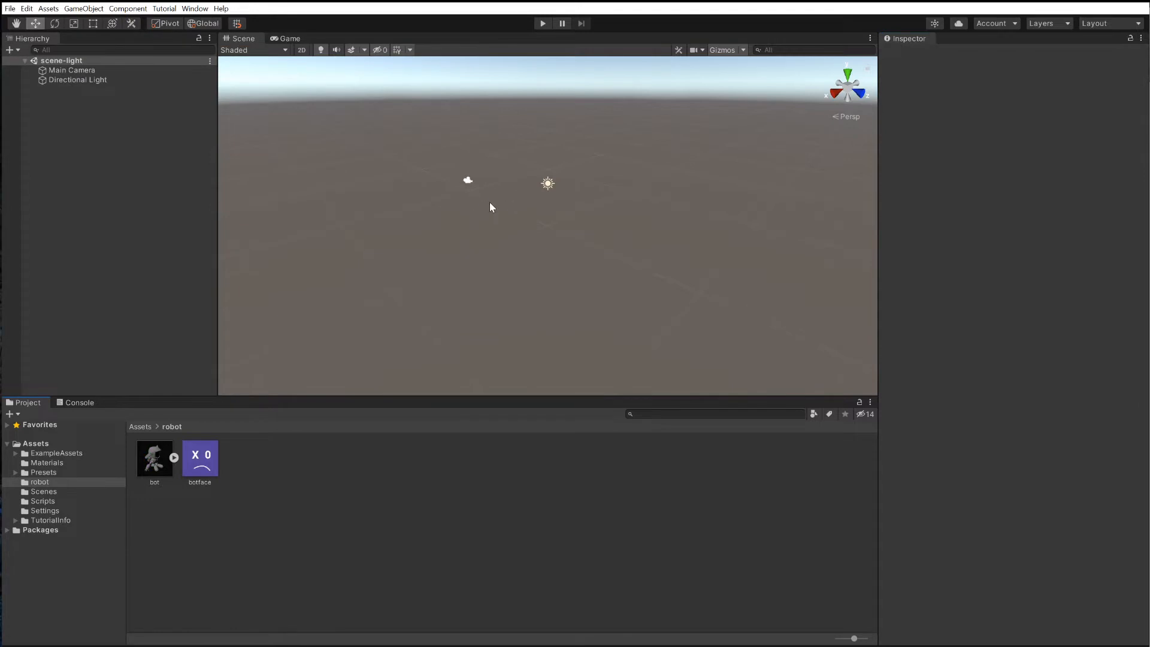
# Step: Add a plane to the scene and place the bot model near its centre
pyautogui.click(82, 9)
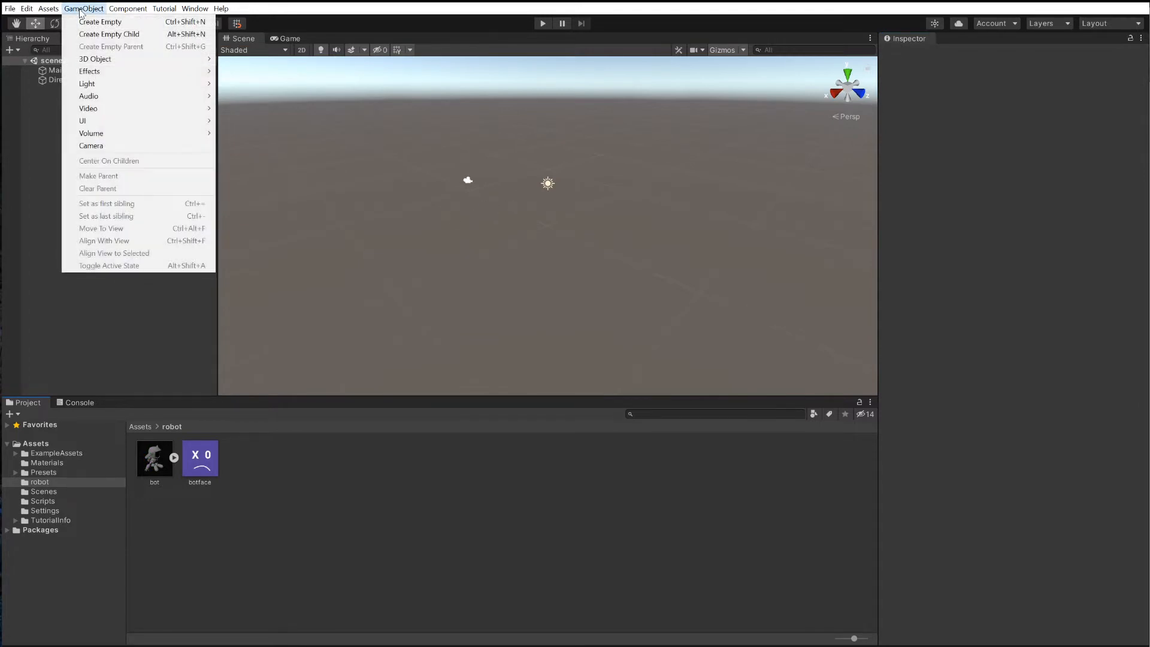
pyautogui.moveTo(120, 59)
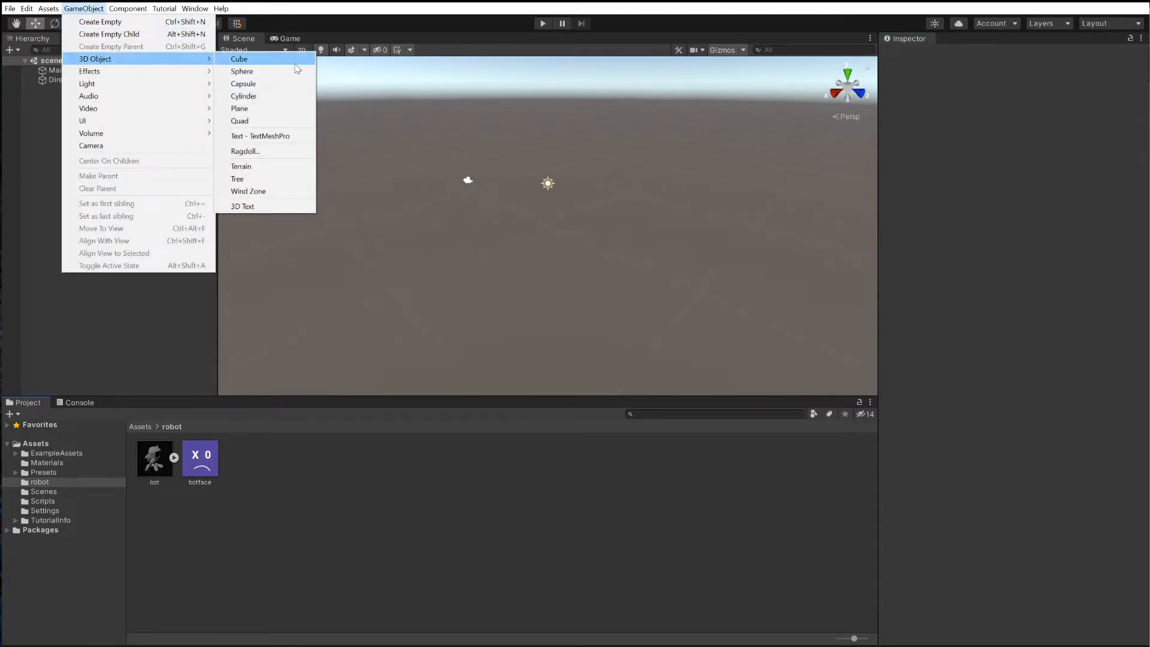
pyautogui.click(239, 108)
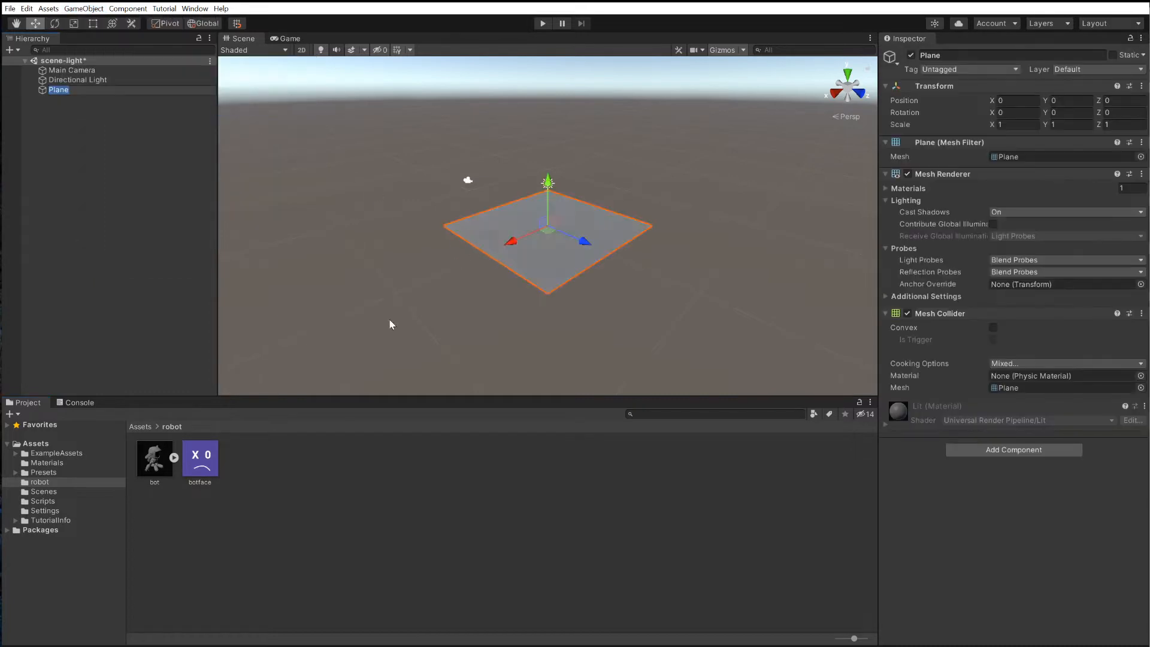
pyautogui.moveTo(154, 476); pyautogui.dragTo(541, 232)
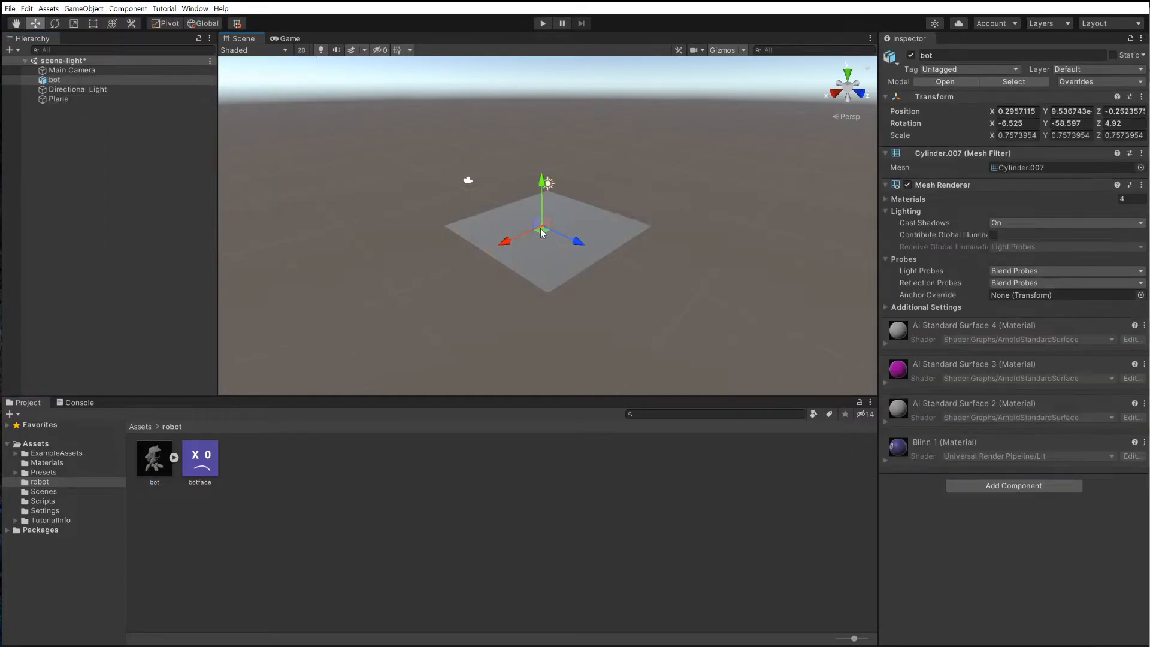
# Step: Scale the bot up uniformly to about 11.83 on all axes
pyautogui.press('f')
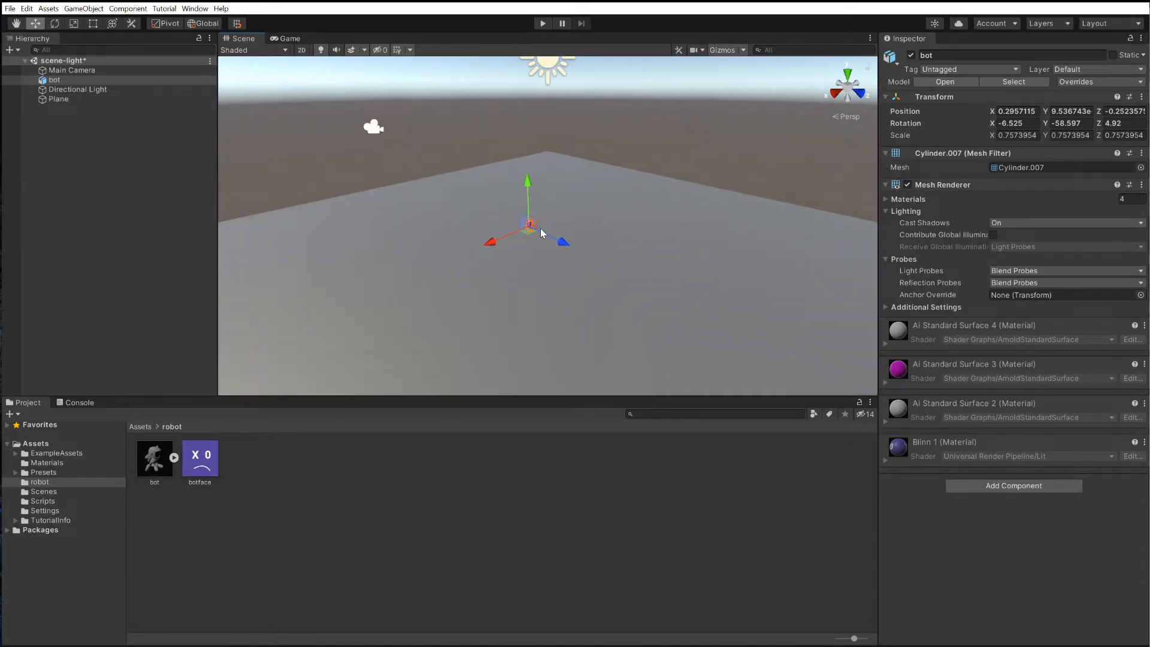
pyautogui.click(73, 23)
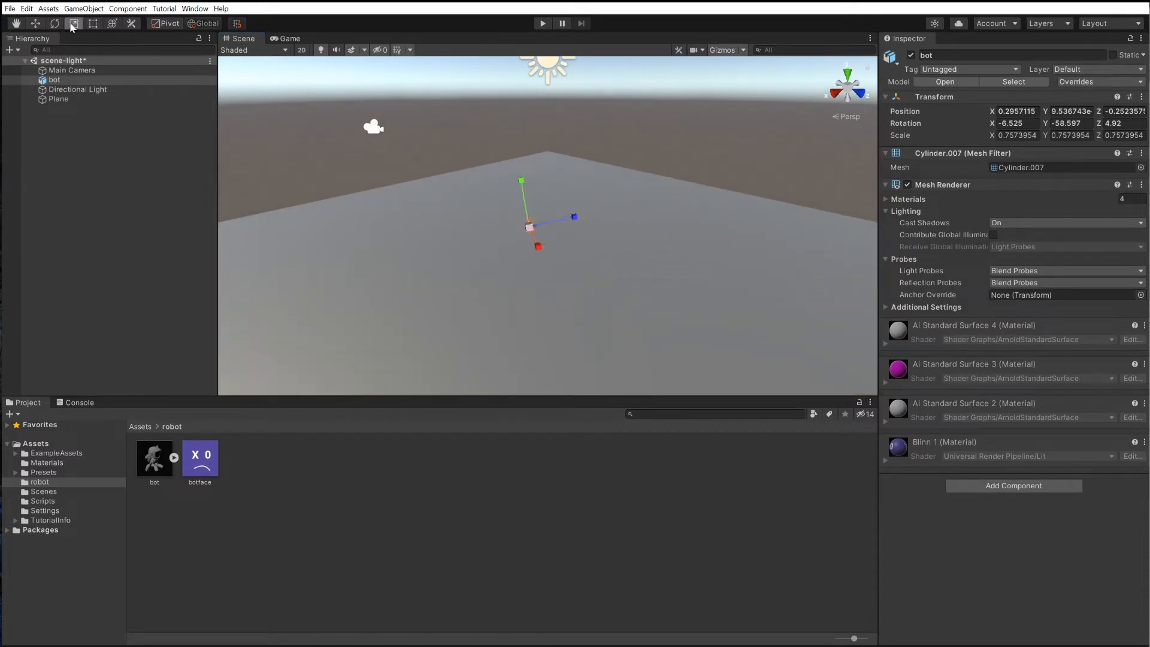
pyautogui.moveTo(530, 227); pyautogui.dragTo(808, 168)
pyautogui.moveTo(532, 228); pyautogui.dragTo(611, 216)
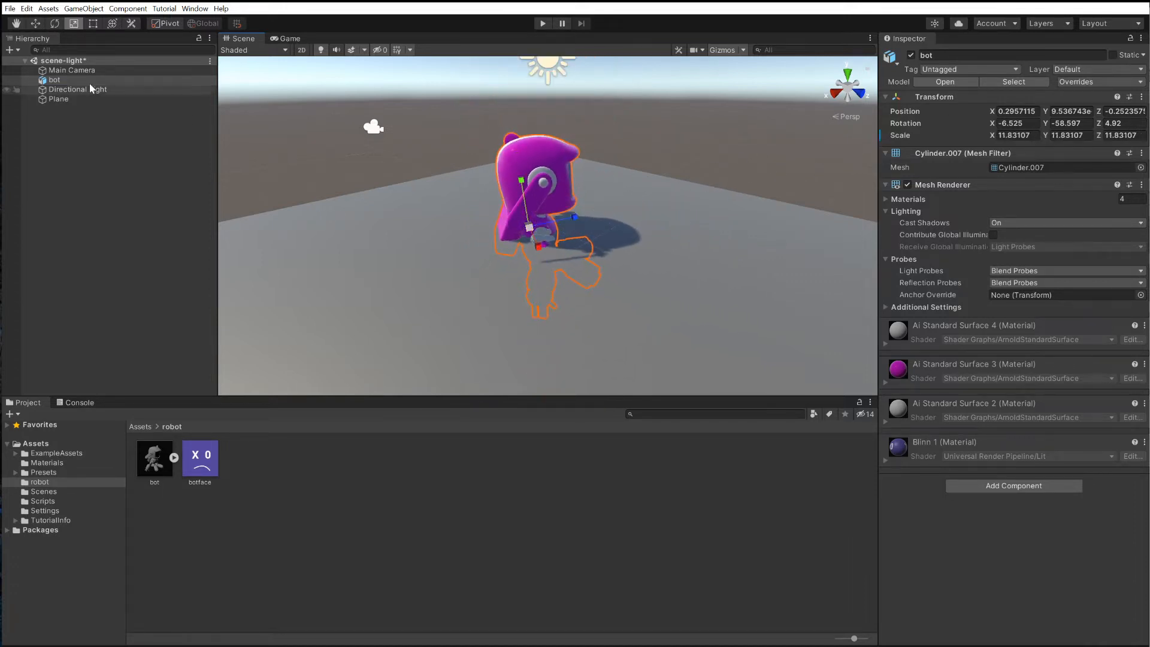
# Step: Raise the bot above the plane to about Y 1 and shift it to about Z -0.66
pyautogui.click(36, 23)
pyautogui.moveTo(527, 173); pyautogui.dragTo(526, 122)
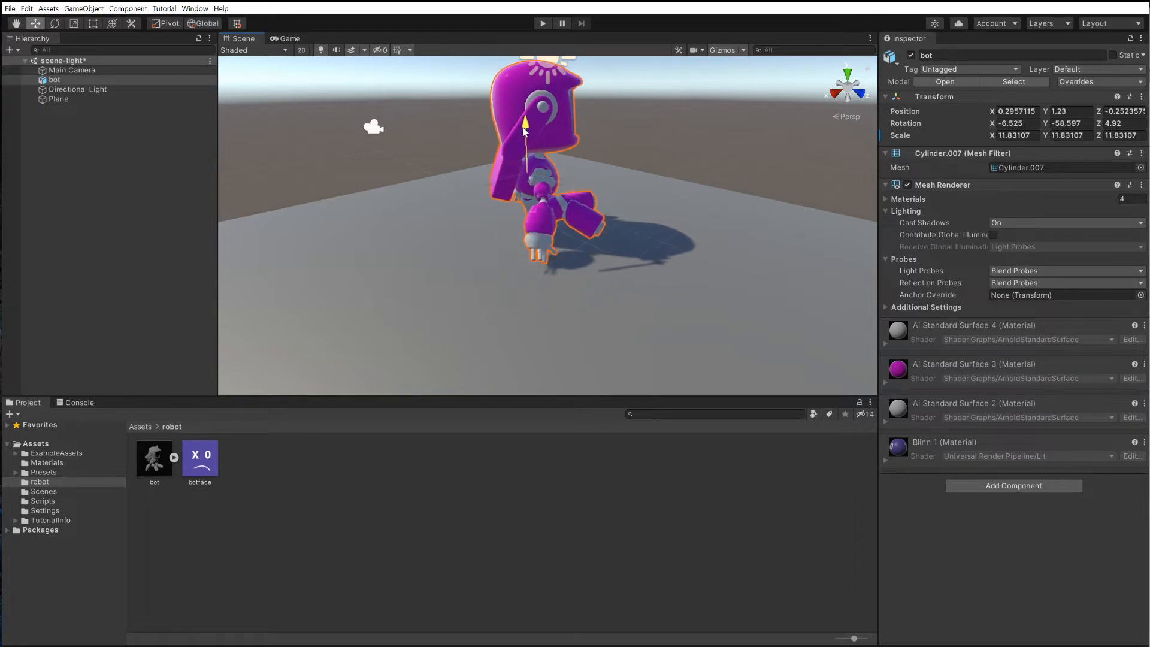
pyautogui.moveTo(554, 191); pyautogui.dragTo(543, 189)
pyautogui.keyDown('alt'); pyautogui.moveTo(543, 189); pyautogui.dragTo(400, 273); pyautogui.keyUp('alt')
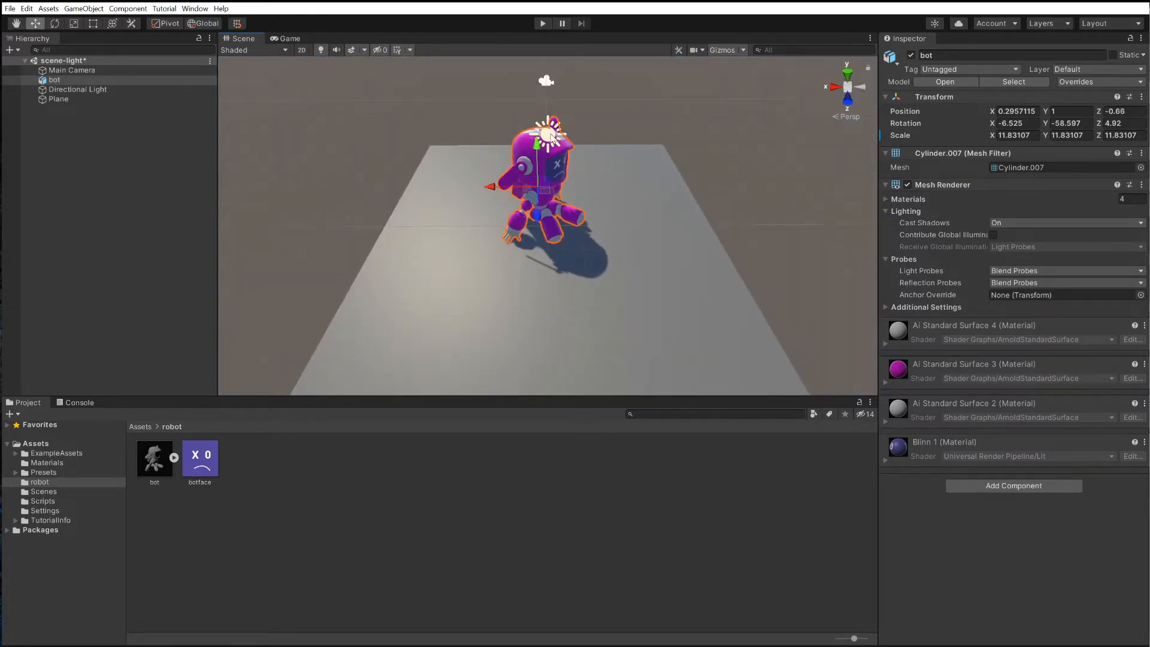
# Step: Add a sphere at about X 1.47, Y 0.64, Z 2.62 in front of the bot, and place a duplicate at about X -2.85
pyautogui.click(548, 127)
pyautogui.keyDown('alt'); pyautogui.moveTo(600, 160); pyautogui.dragTo(652, 164); pyautogui.keyUp('alt')
pyautogui.keyDown('alt'); pyautogui.moveTo(530, 127); pyautogui.dragTo(633, 131); pyautogui.keyUp('alt')
pyautogui.click(65, 9)
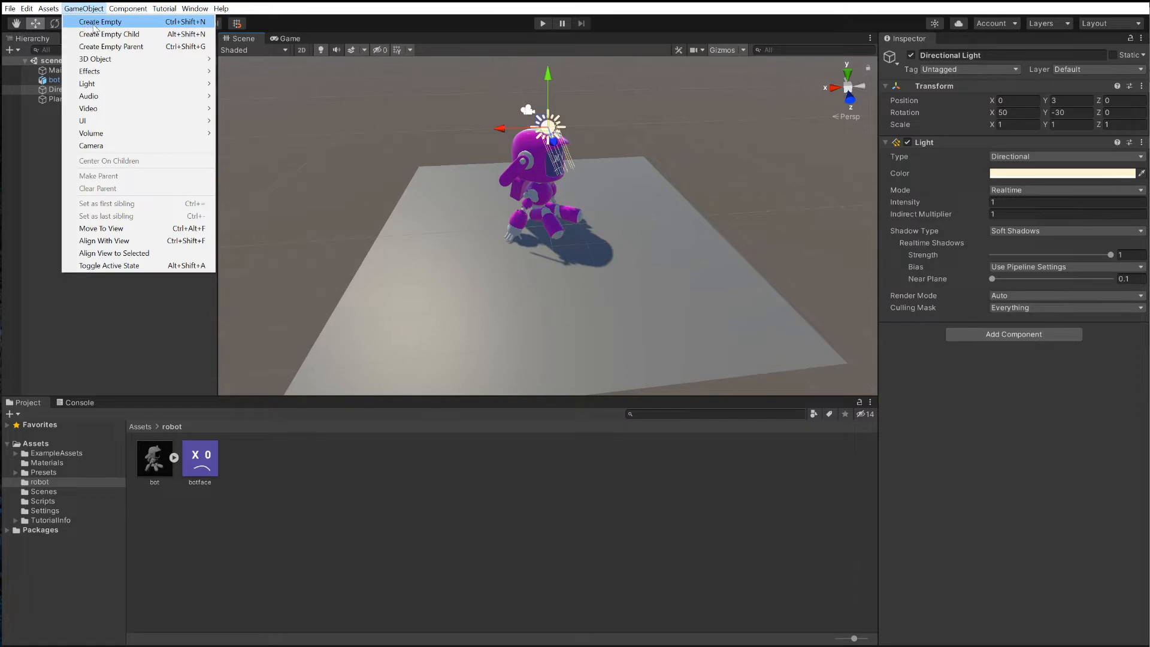
pyautogui.moveTo(103, 59)
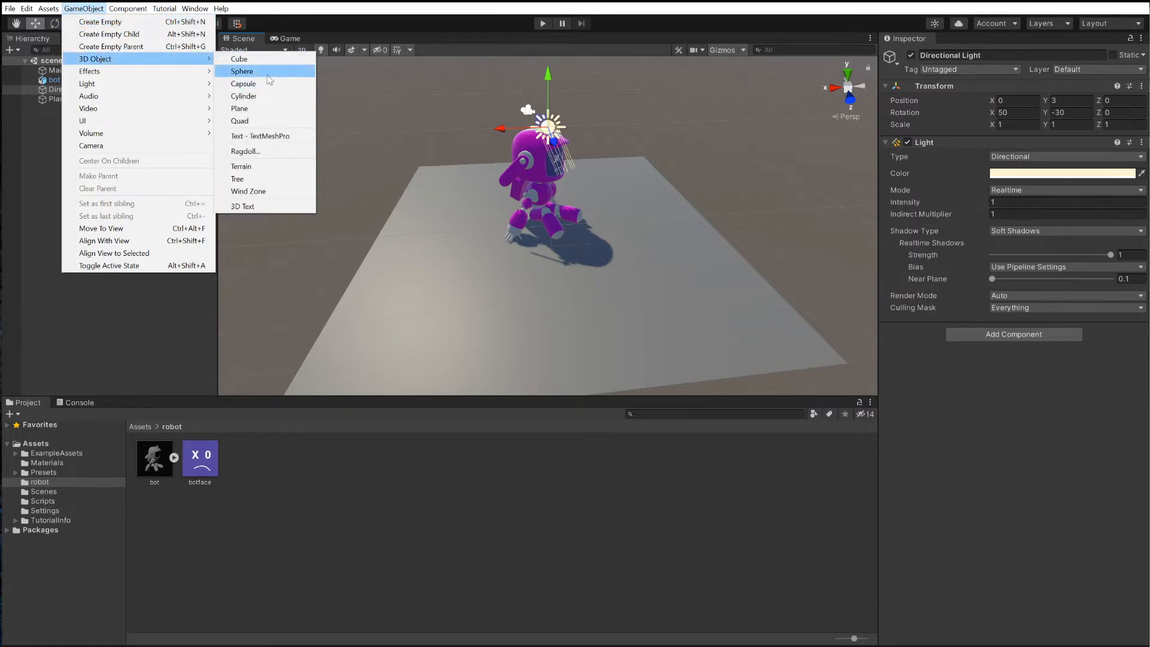
pyautogui.click(242, 71)
pyautogui.moveTo(504, 228); pyautogui.dragTo(679, 319)
pyautogui.moveTo(613, 286); pyautogui.dragTo(454, 297)
pyautogui.moveTo(492, 264)
pyautogui.mouseDown()
pyautogui.moveTo(483, 231)
pyautogui.moveTo(487, 243)
pyautogui.mouseUp()
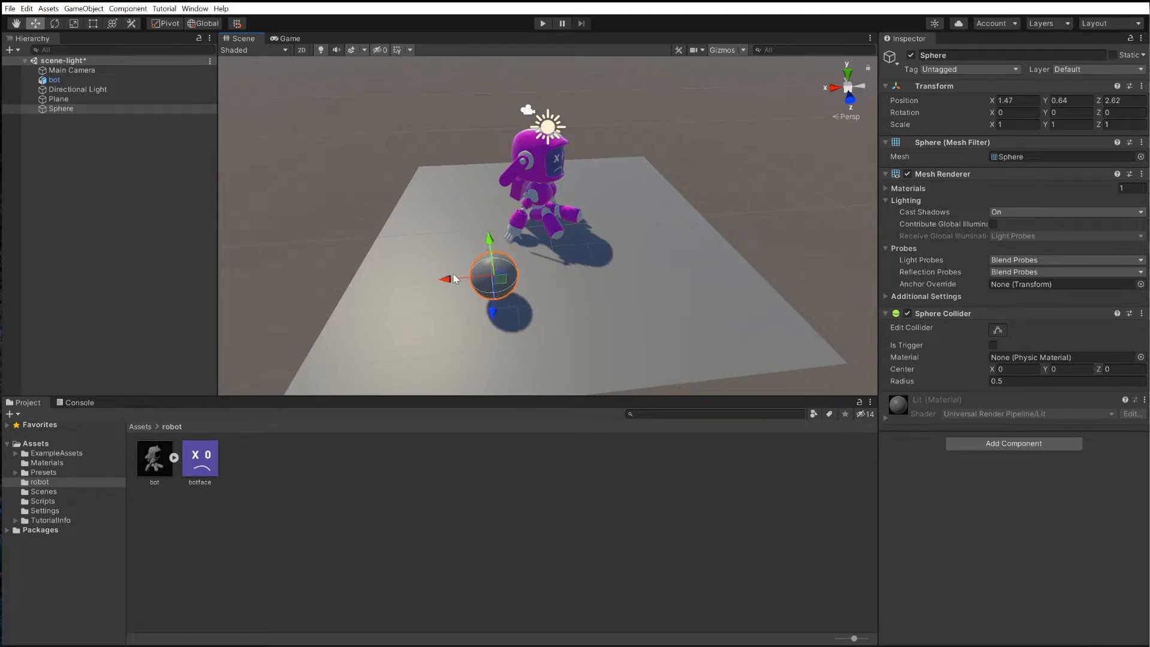
pyautogui.hotkey('ctrl', 'd')
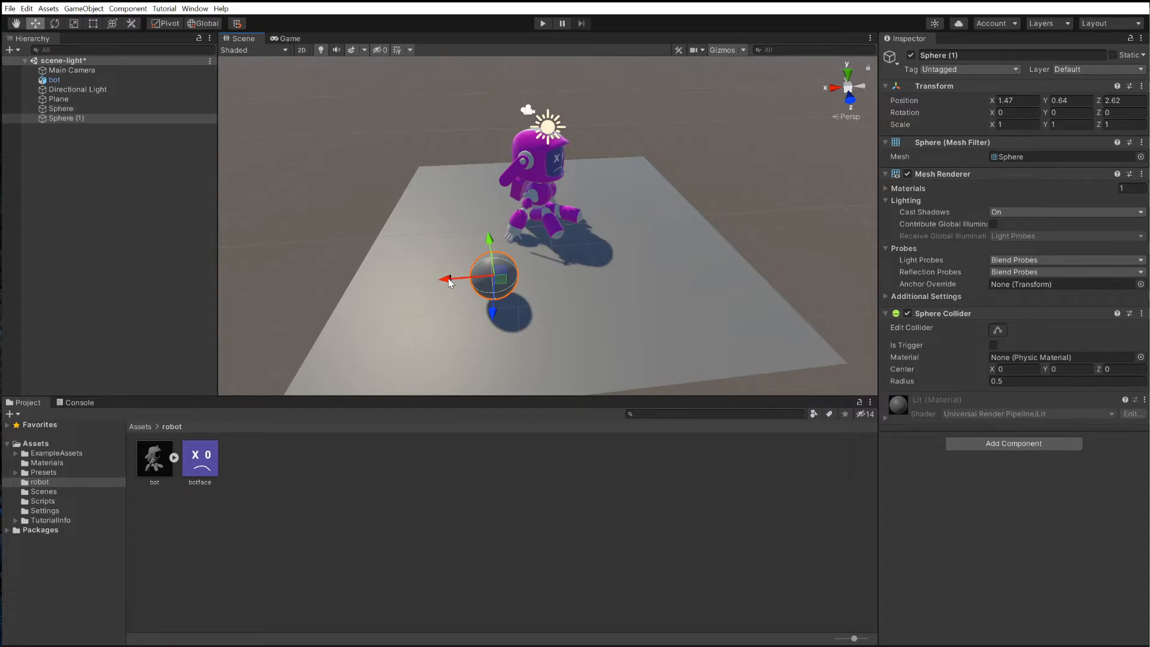
pyautogui.moveTo(450, 282); pyautogui.dragTo(638, 275)
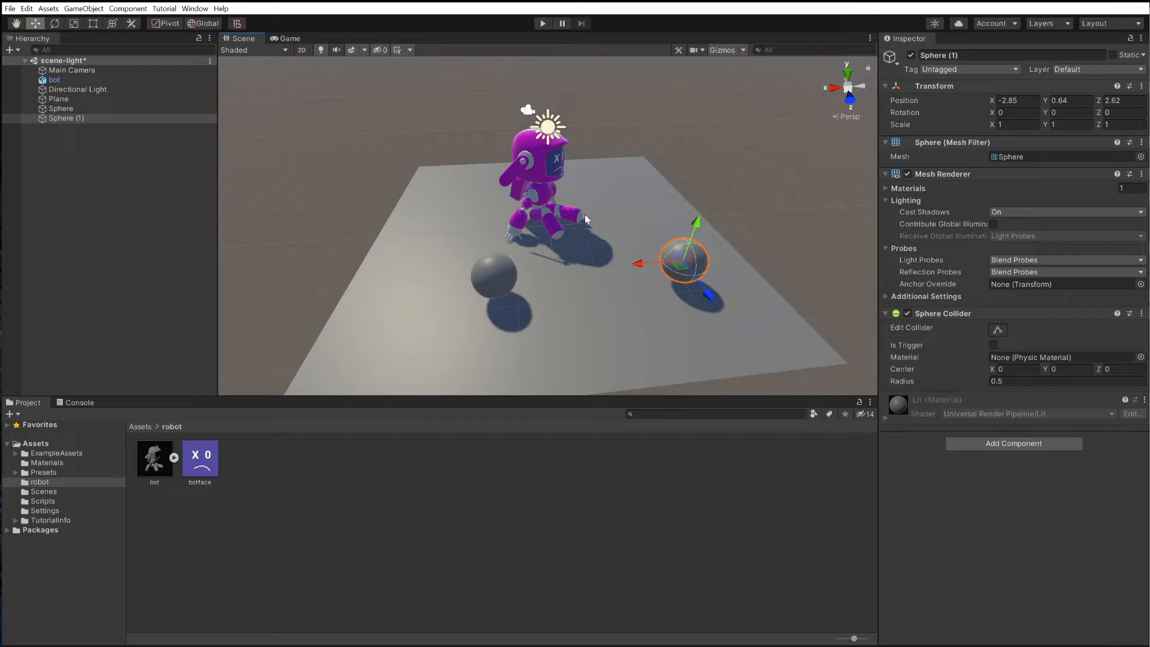
# Step: Rotate the Directional Light to about X 42, Y -20, Z 4.5 so the shadows fall longer
pyautogui.click(555, 133)
pyautogui.press('e')
pyautogui.moveTo(546, 144); pyautogui.dragTo(533, 170)
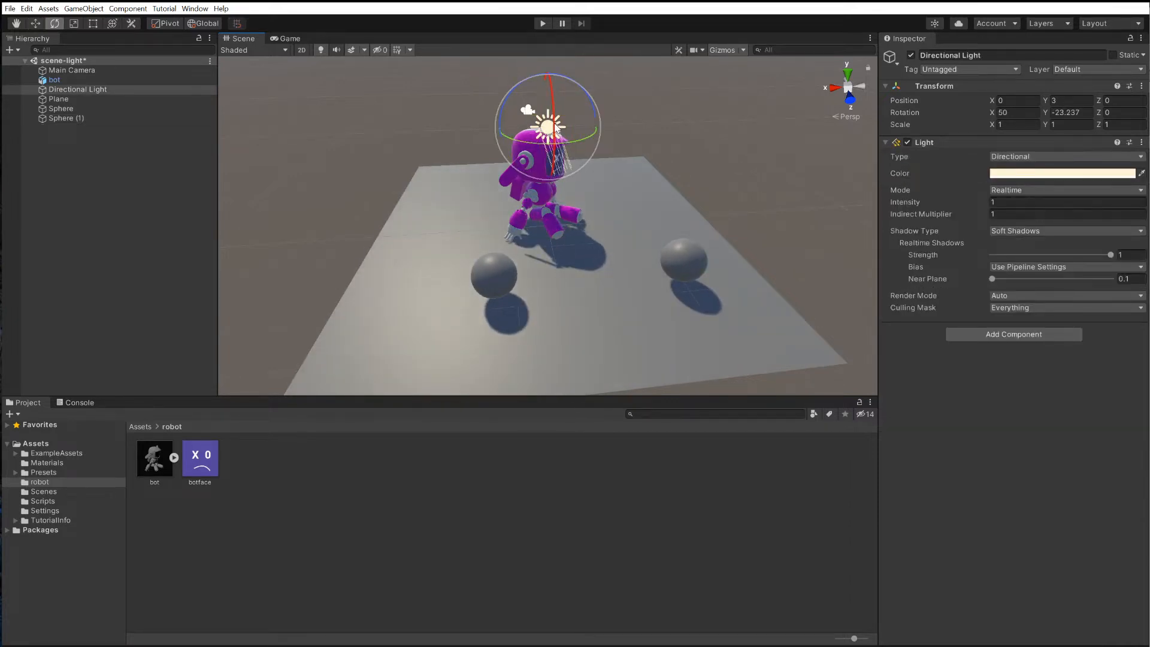
pyautogui.moveTo(542, 122)
pyautogui.mouseDown()
pyautogui.moveTo(552, 79)
pyautogui.moveTo(551, 147)
pyautogui.moveTo(552, 111)
pyautogui.mouseUp()
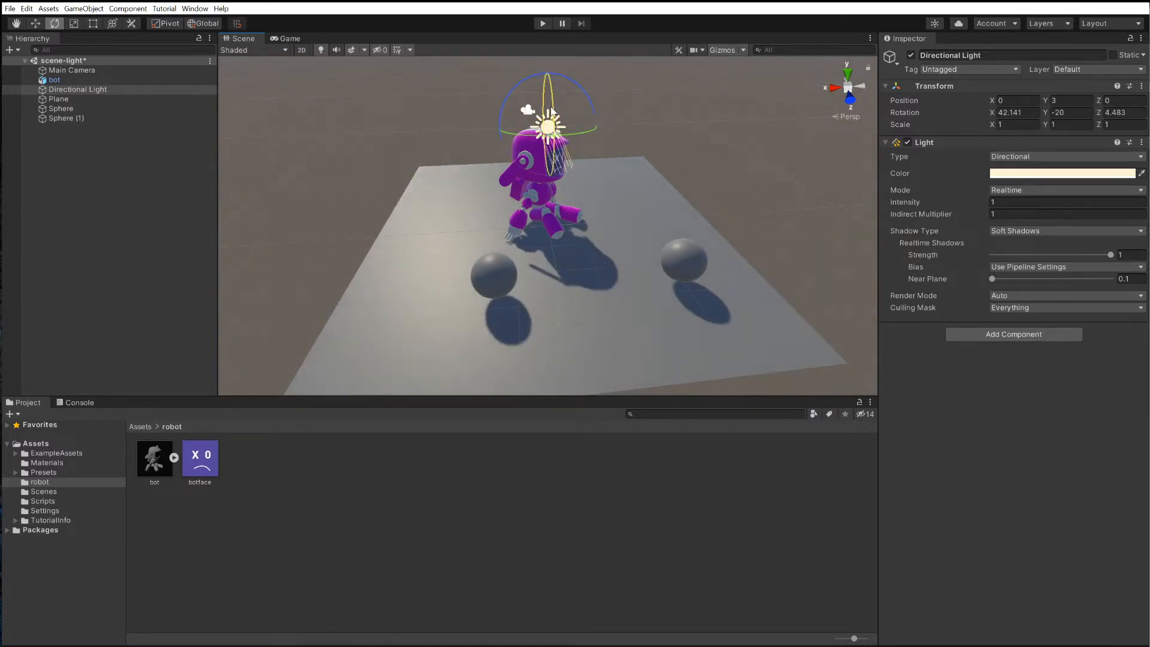
# Step: Deactivate the Directional Light object and clear the selection
pyautogui.click(70, 88)
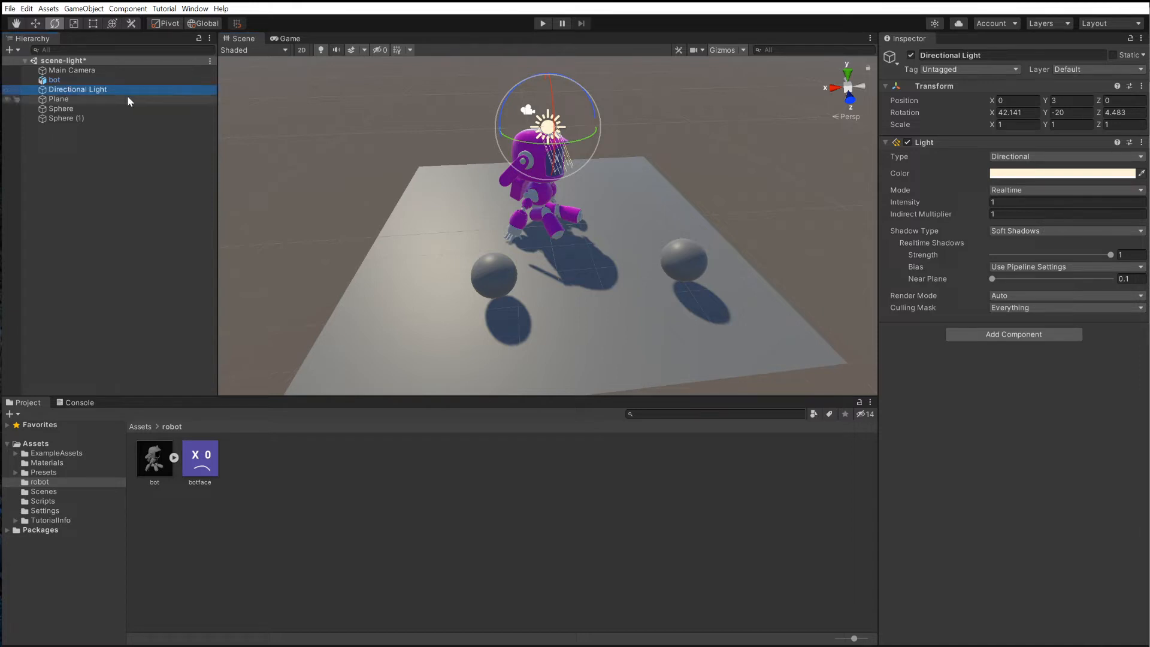
pyautogui.click(911, 55)
pyautogui.click(124, 231)
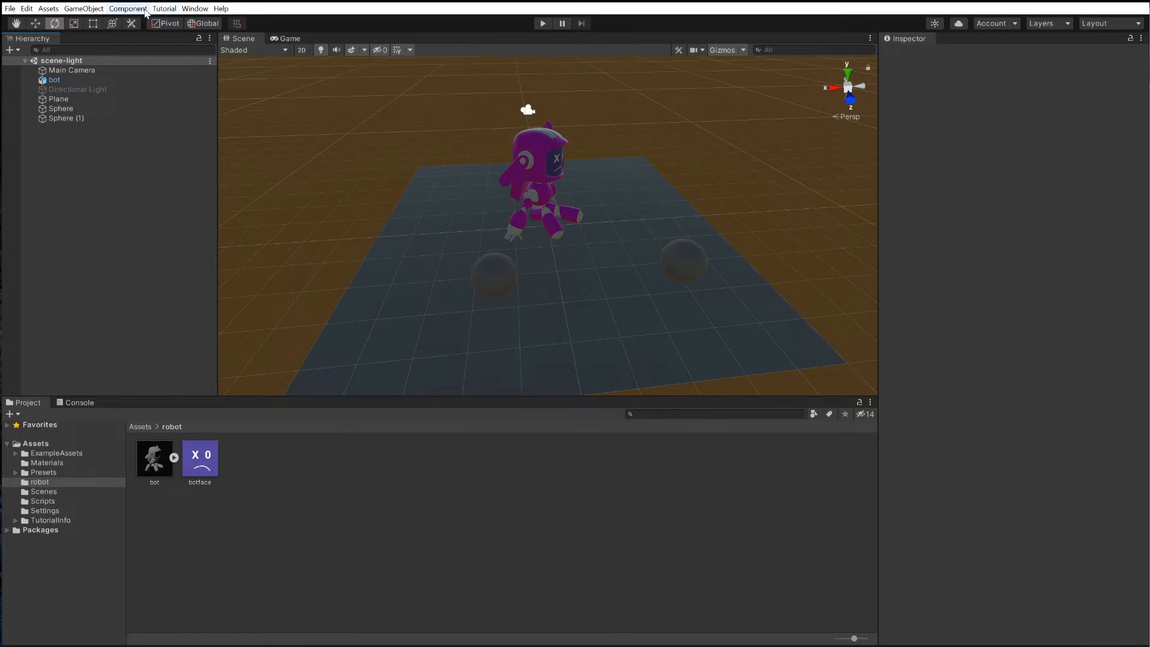
# Step: Open the Lighting window, dock it beside the Inspector, and check the additional Generate Lighting options
pyautogui.click(191, 9)
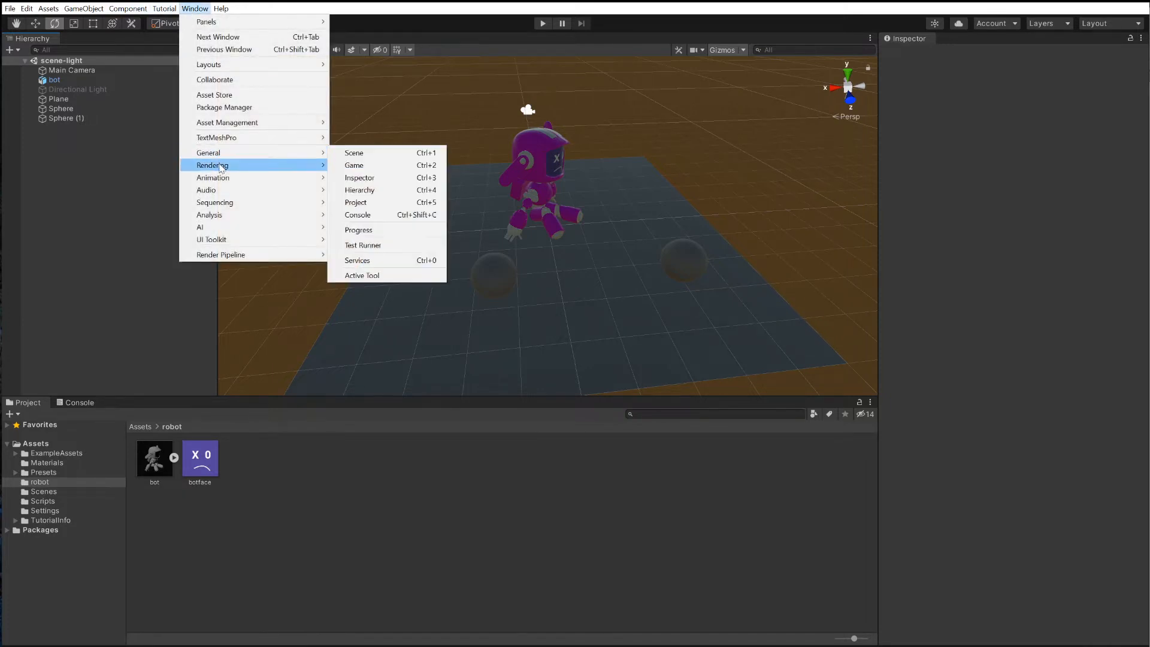
pyautogui.moveTo(249, 168)
pyautogui.click(370, 171)
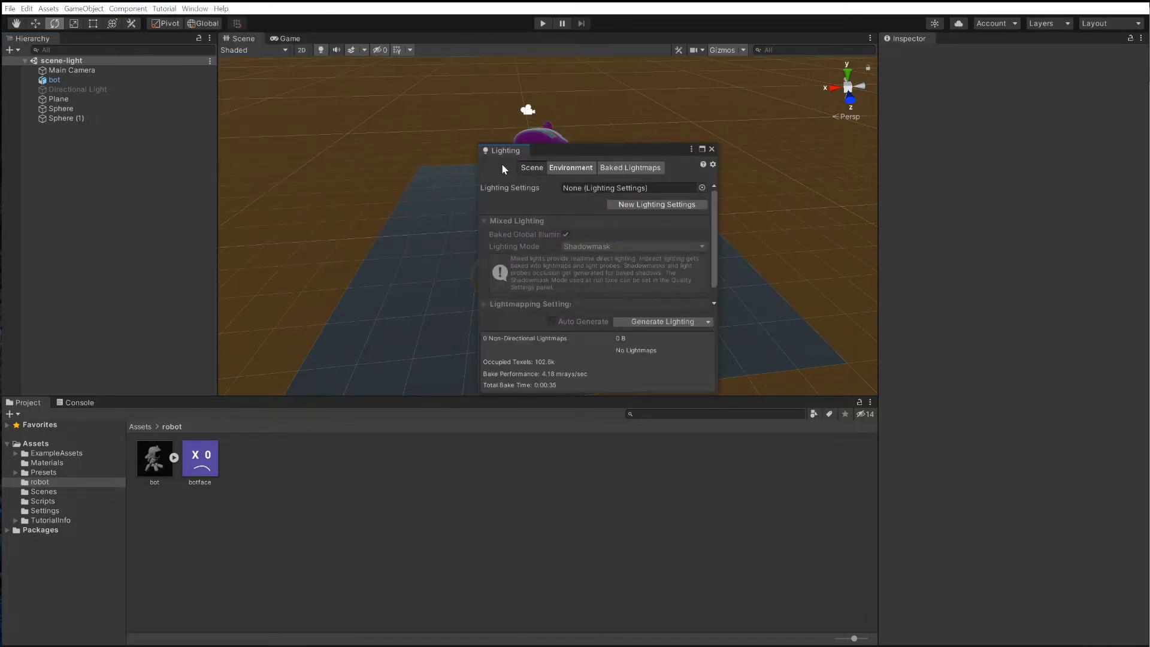
pyautogui.moveTo(574, 151); pyautogui.dragTo(943, 44)
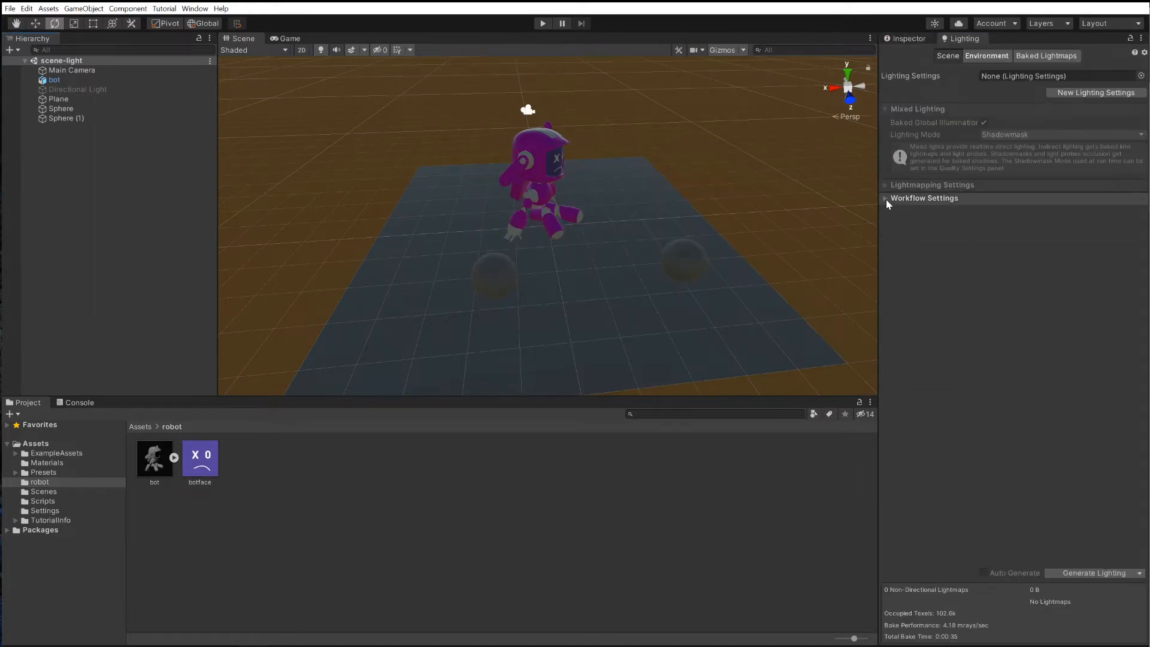
pyautogui.click(1139, 573)
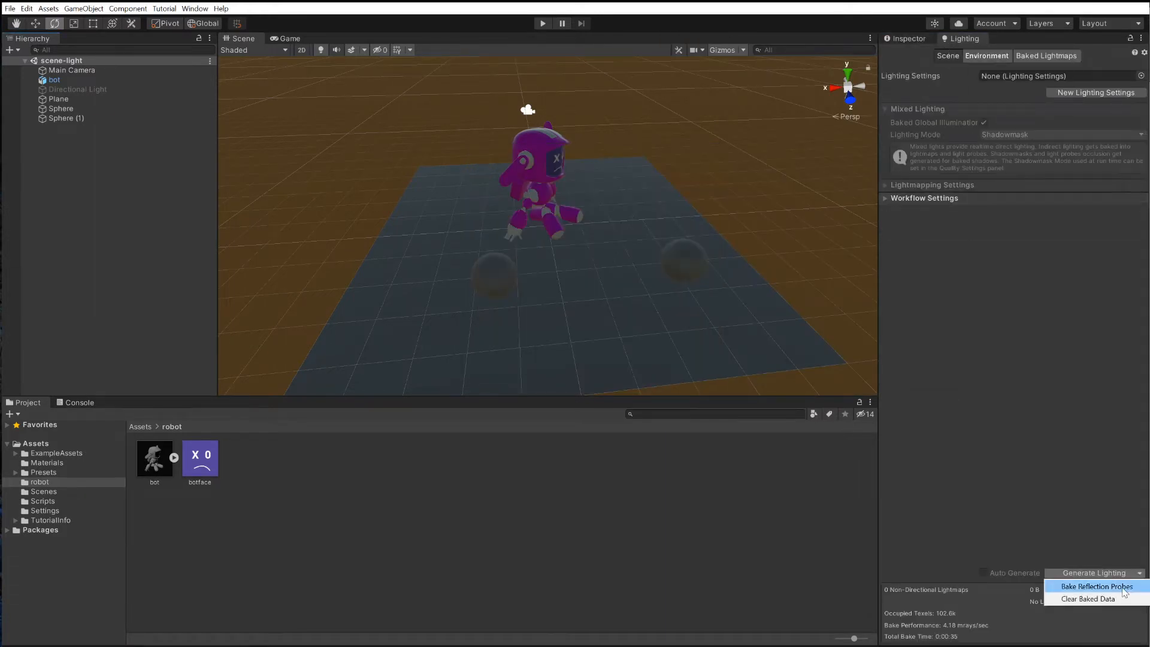
pyautogui.click(1053, 533)
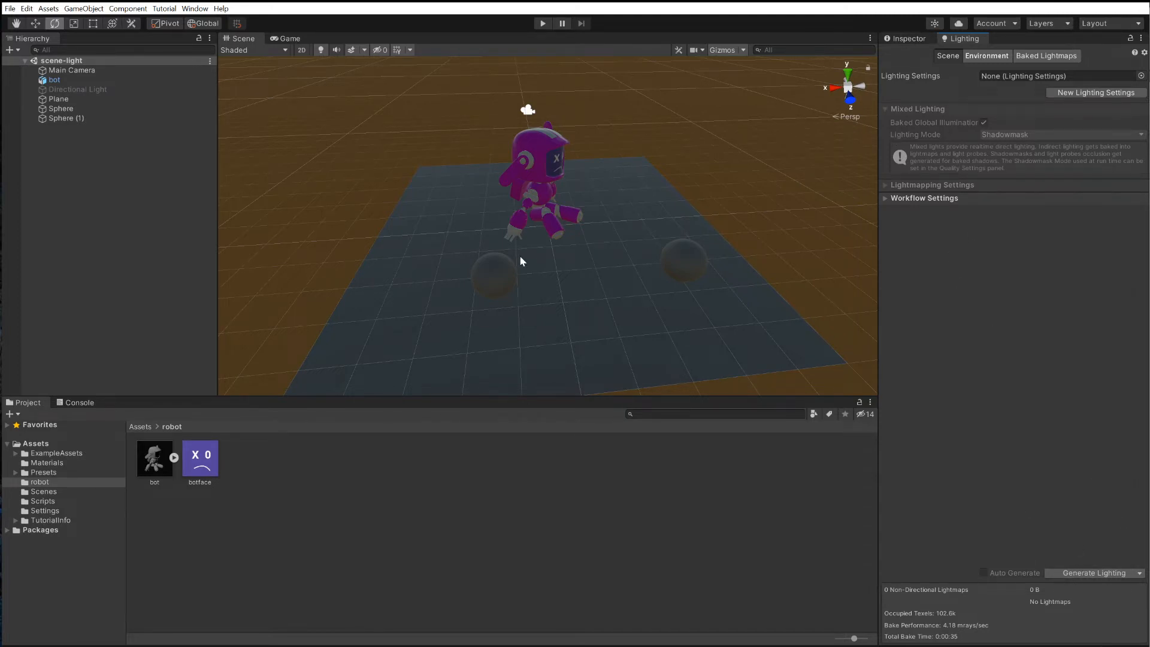
# Step: Add a Point Light and place it beside the bot at about X 2.12, Y 1.57, Z 0
pyautogui.click(72, 12)
pyautogui.moveTo(93, 85)
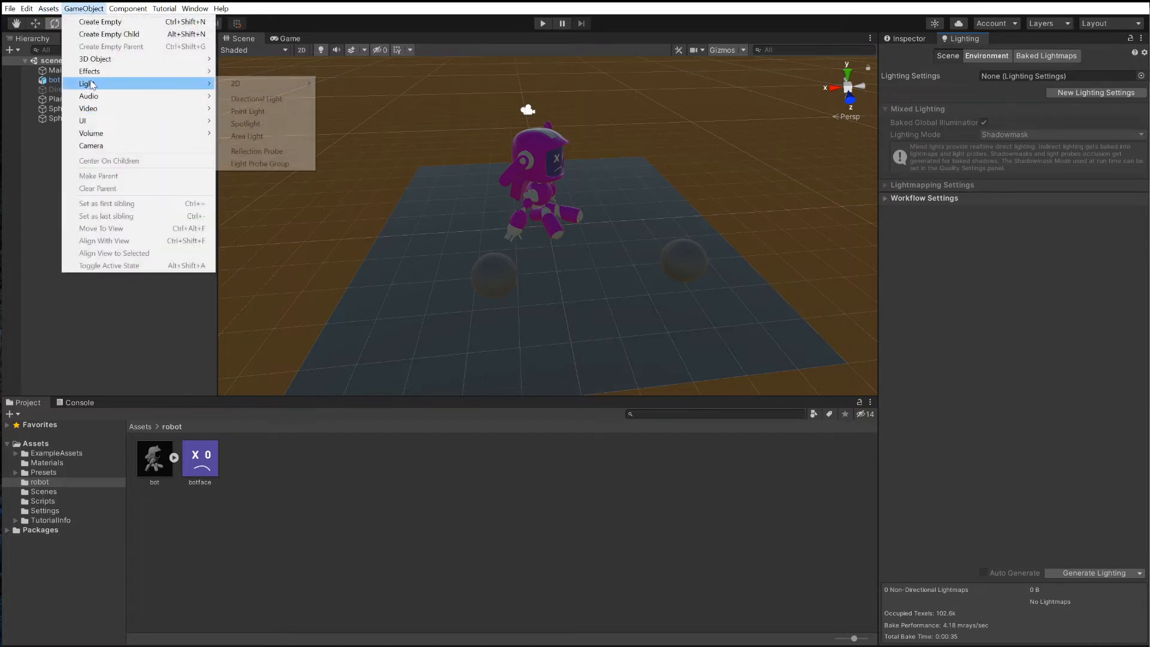
pyautogui.click(248, 111)
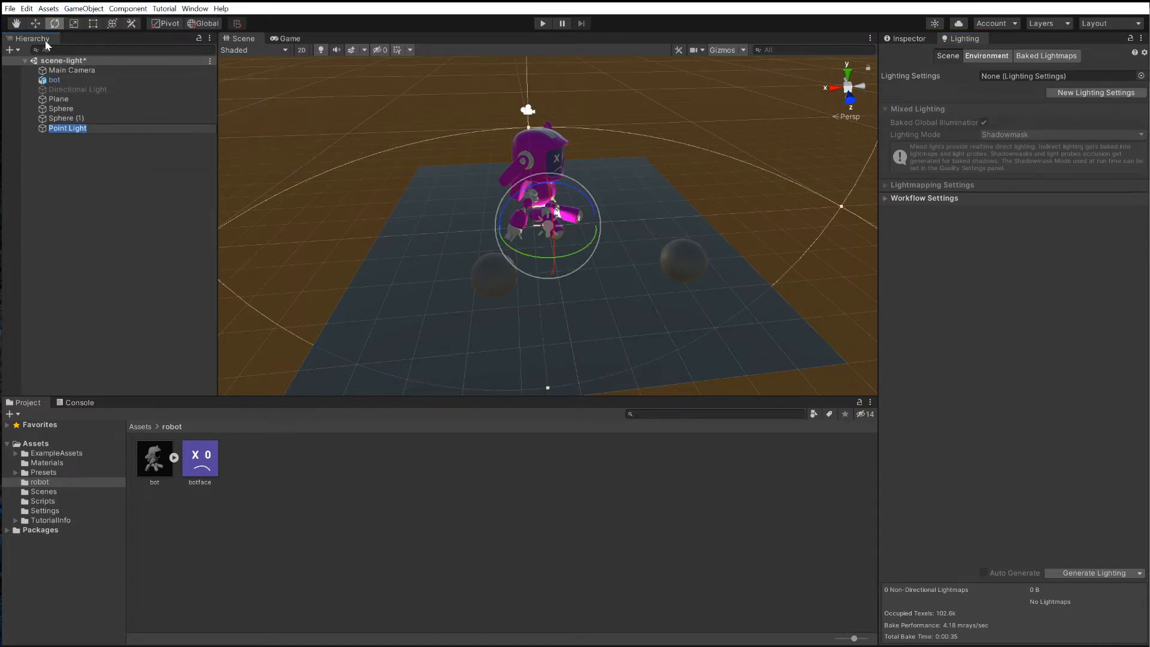
pyautogui.click(35, 23)
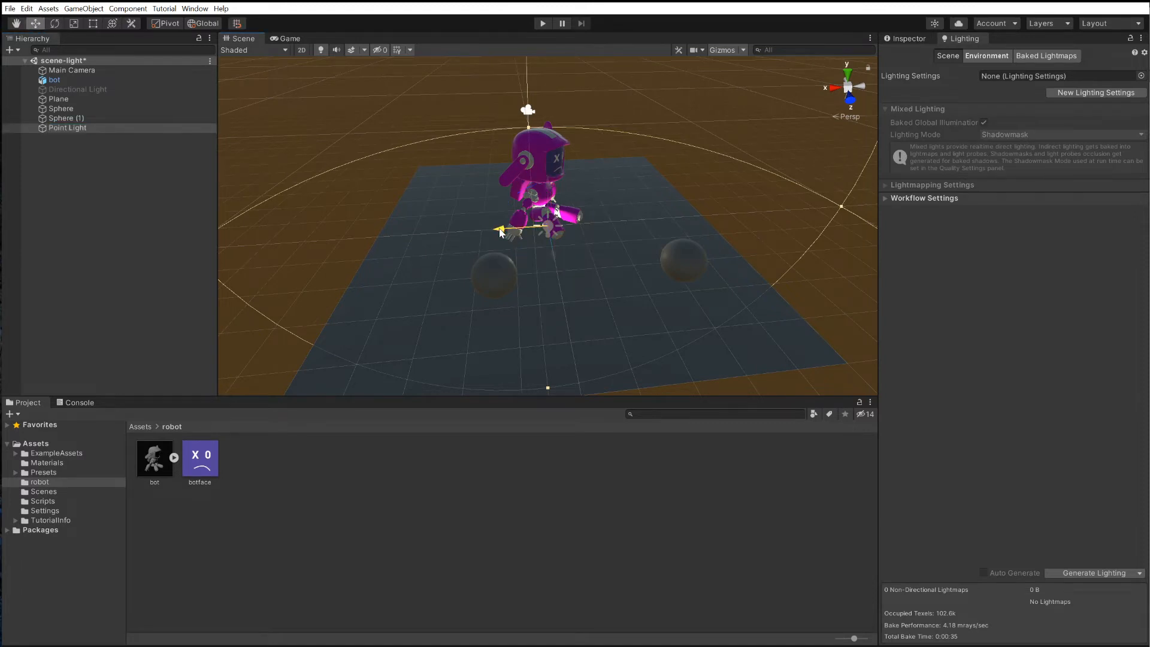
pyautogui.moveTo(500, 232); pyautogui.dragTo(434, 232)
pyautogui.moveTo(473, 190); pyautogui.dragTo(465, 128)
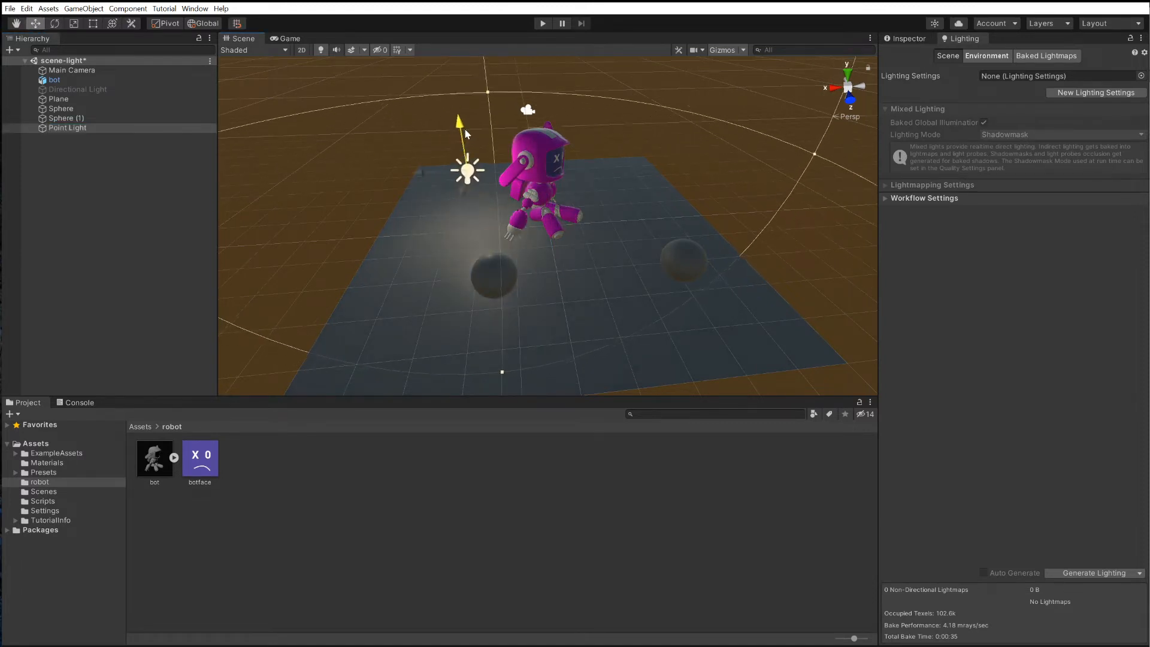
pyautogui.scroll(3, 487, 234)
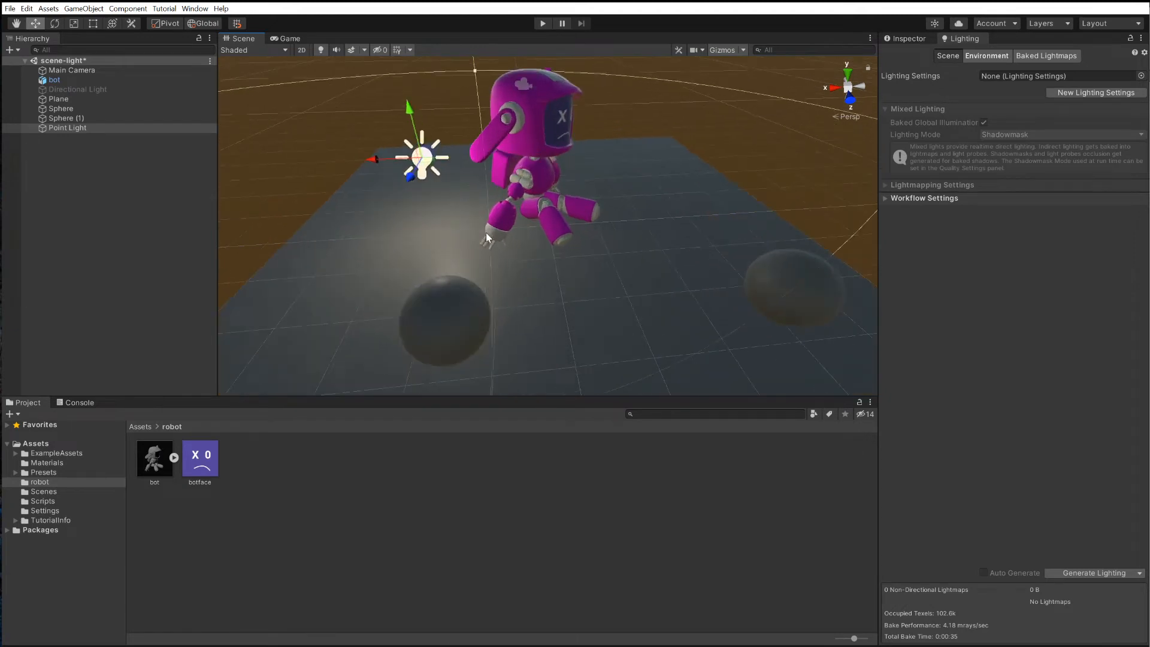
pyautogui.keyDown('alt'); pyautogui.moveTo(486, 237); pyautogui.dragTo(518, 233); pyautogui.keyUp('alt')
# Step: Shrink the Point Light's range to about 8.3 and set its intensity to 5
pyautogui.scroll(-5, 521, 234)
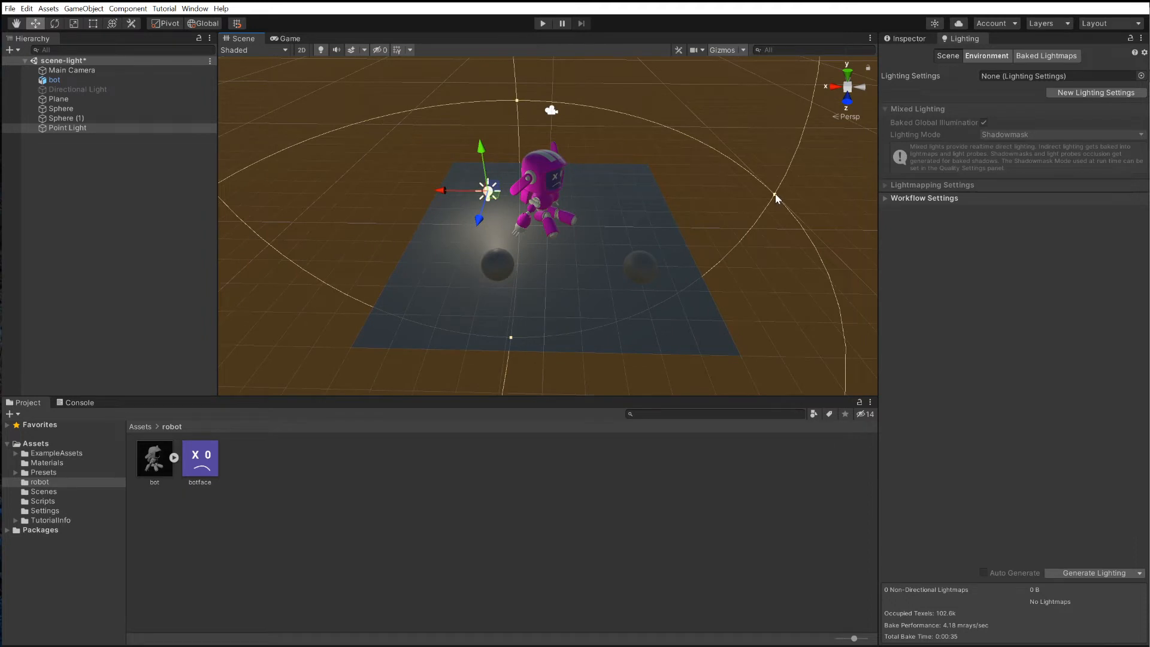
pyautogui.moveTo(774, 195); pyautogui.dragTo(726, 216)
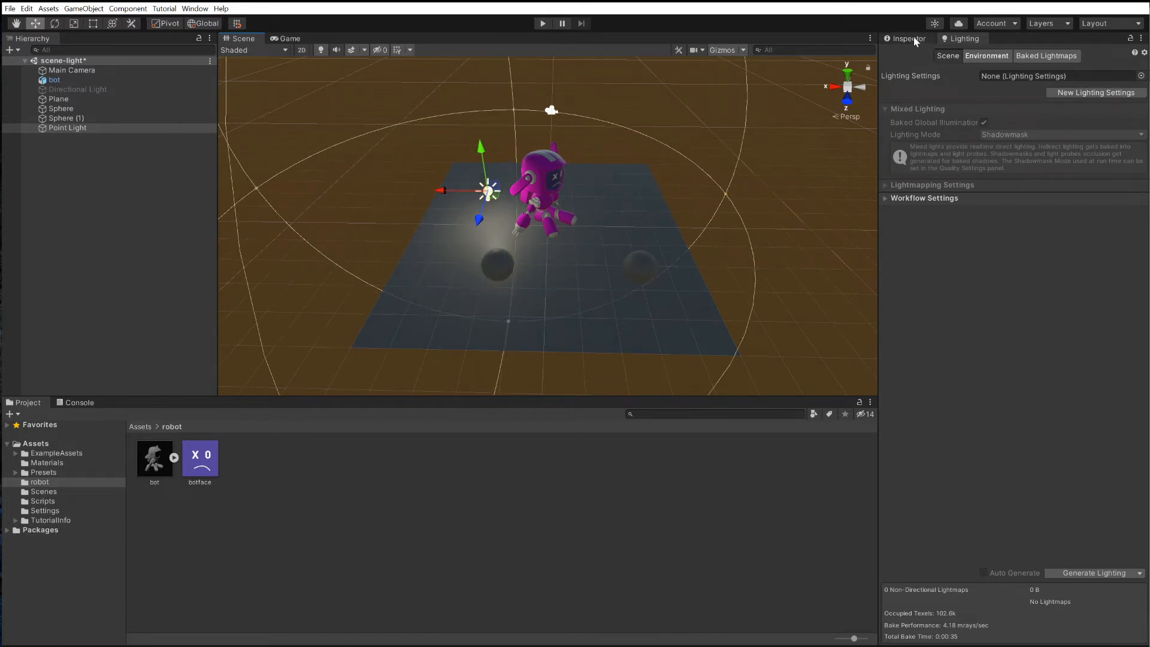
pyautogui.click(908, 38)
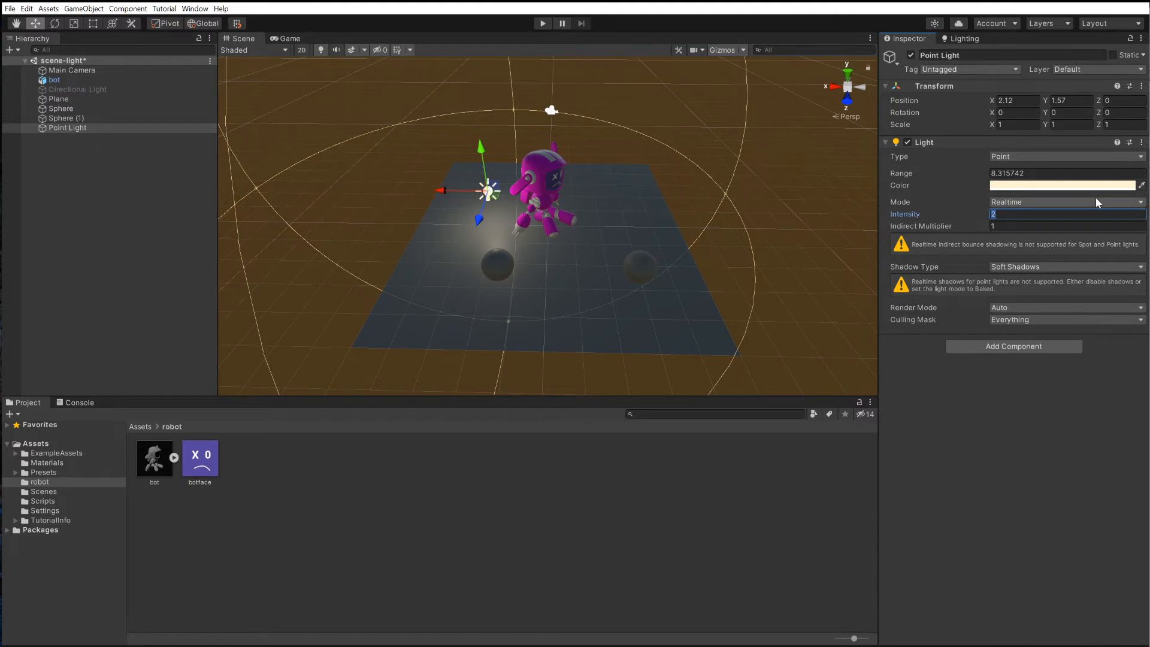
pyautogui.write('5')
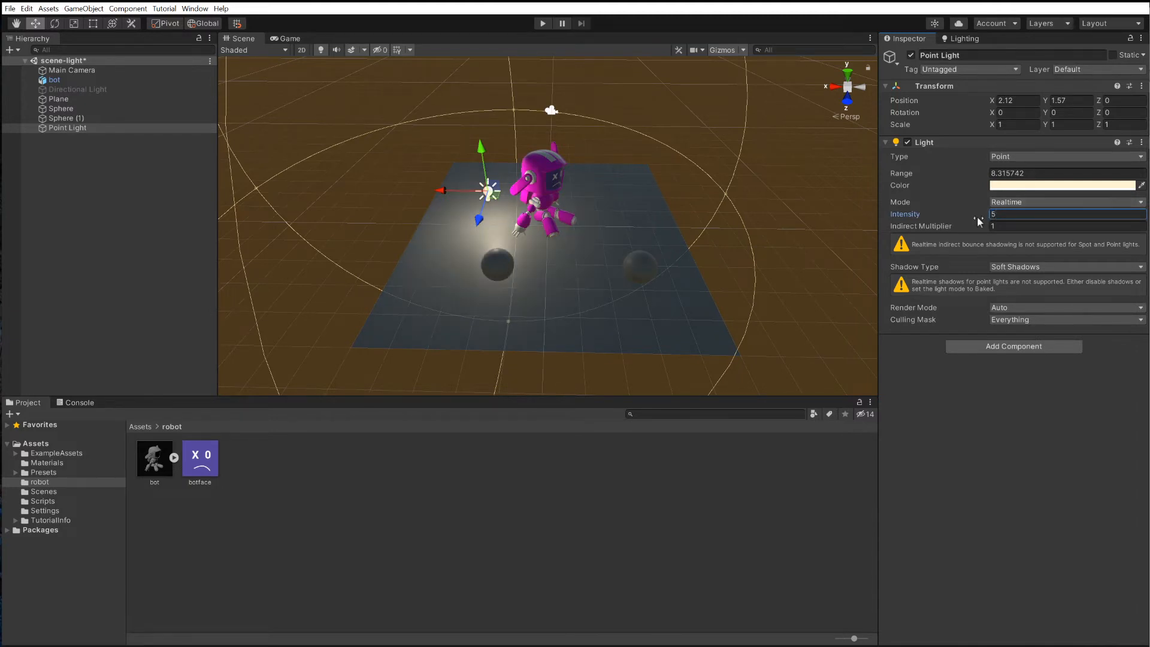
pyautogui.moveTo(588, 242)
pyautogui.keyDown('alt'); pyautogui.mouseDown()
pyautogui.moveTo(675, 295)
pyautogui.moveTo(663, 231)
pyautogui.moveTo(596, 233)
pyautogui.mouseUp(); pyautogui.keyUp('alt')
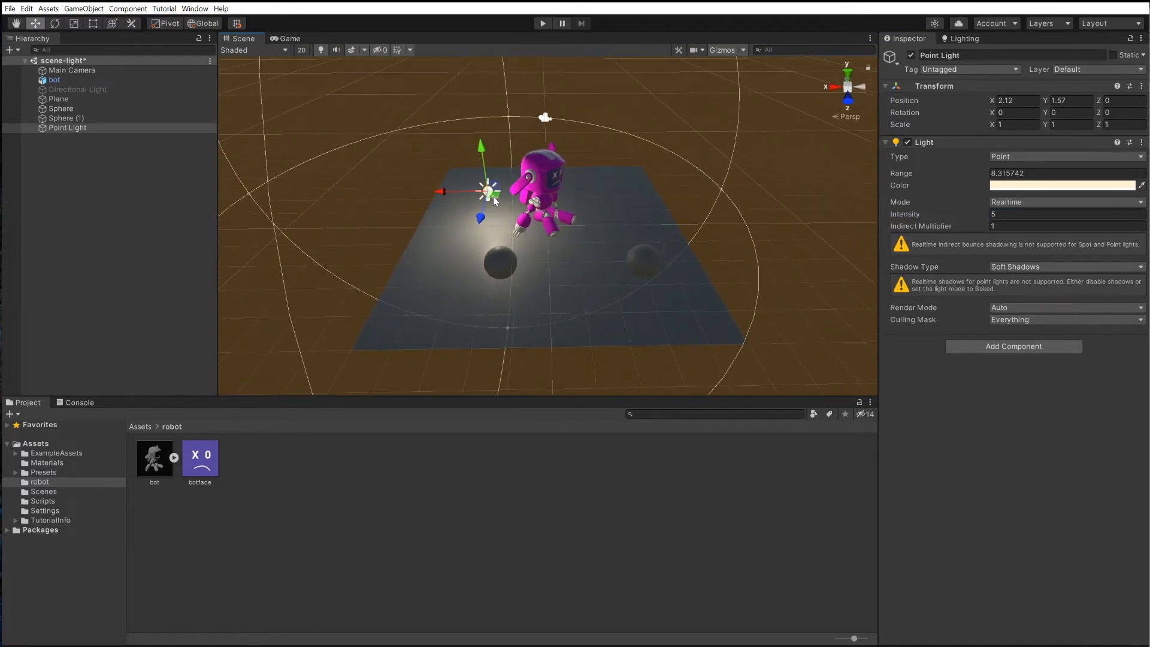
# Step: Switch the Point Light to Baked mode, and mark the plane, bot and first sphere as static
pyautogui.click(1013, 205)
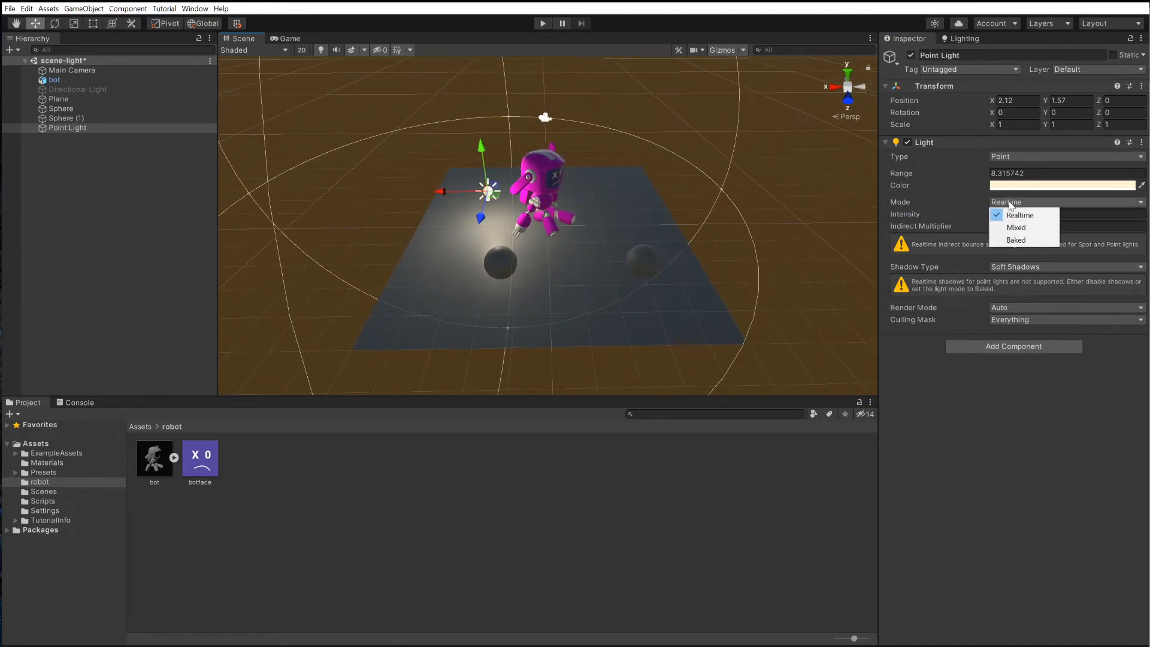
pyautogui.click(1012, 240)
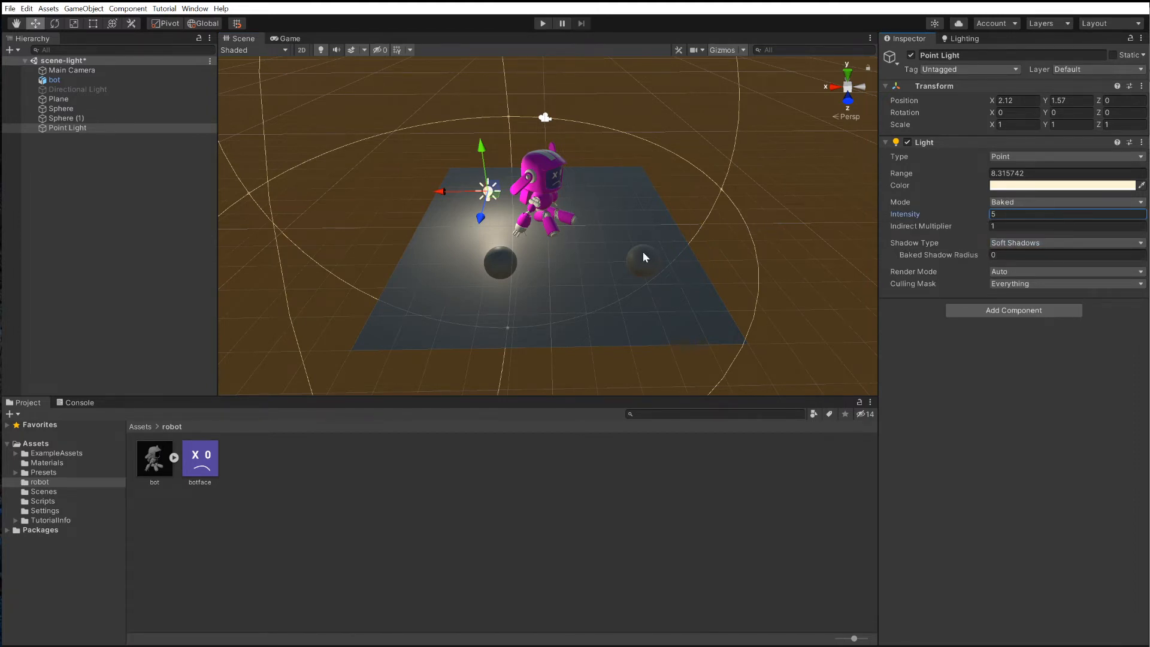
pyautogui.click(597, 209)
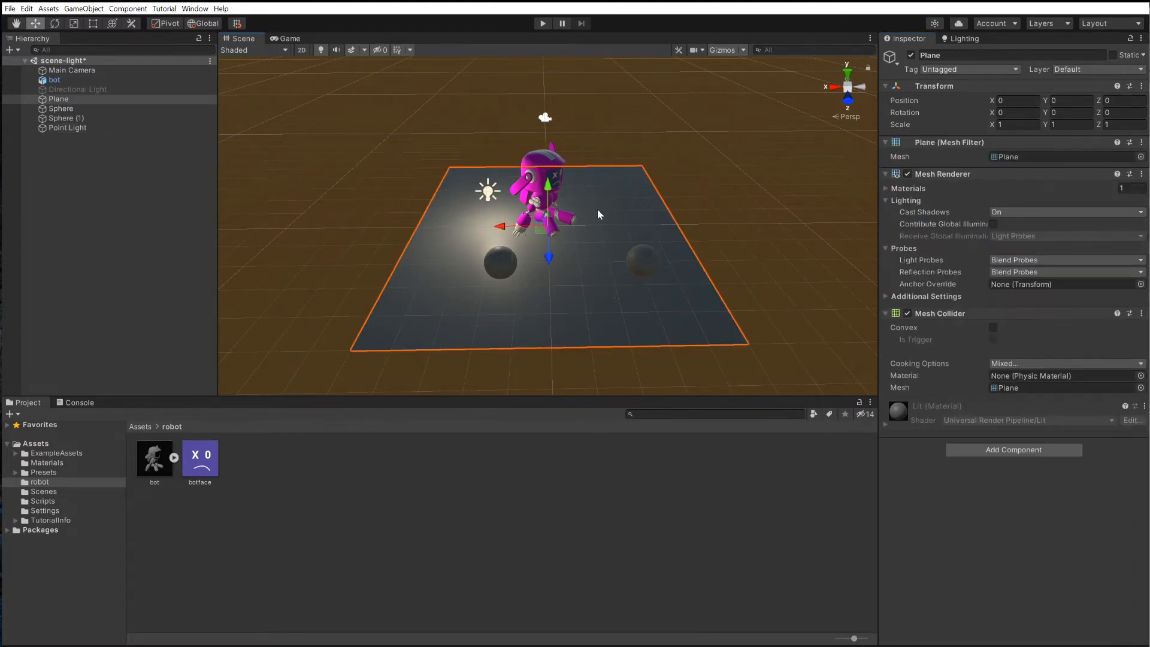
pyautogui.keyDown('shift'); pyautogui.click(539, 160); pyautogui.keyUp('shift')
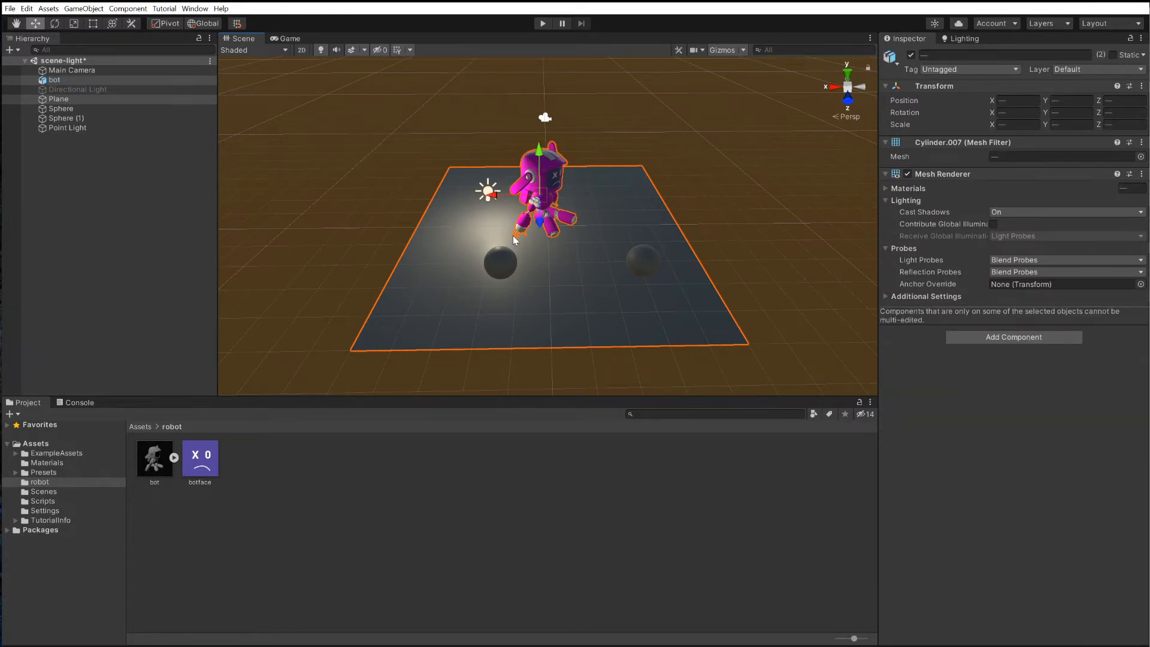
pyautogui.keyDown('shift'); pyautogui.click(501, 251); pyautogui.keyUp('shift')
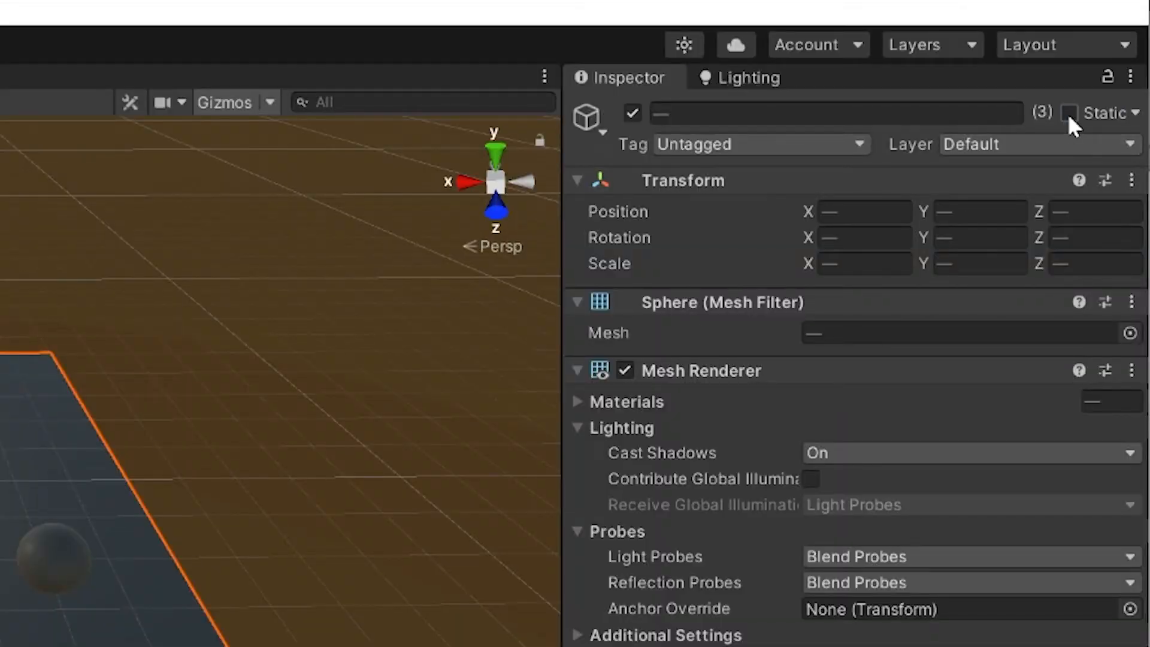
pyautogui.click(1068, 113)
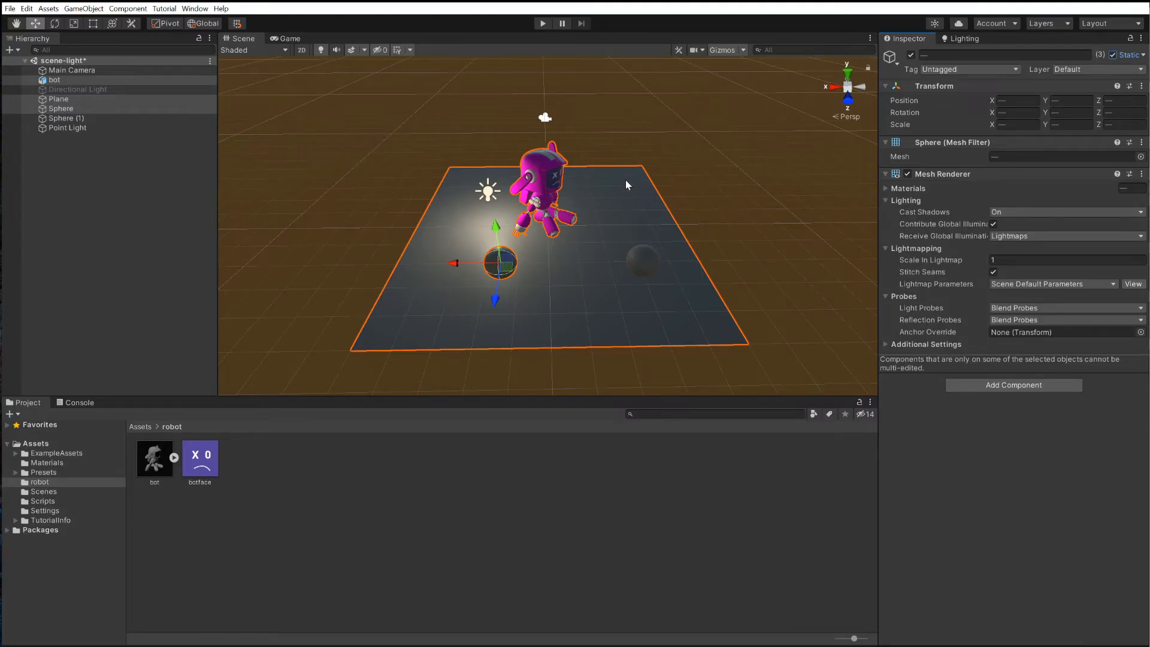
# Step: Generate the baked lighting for the scene
pyautogui.click(967, 38)
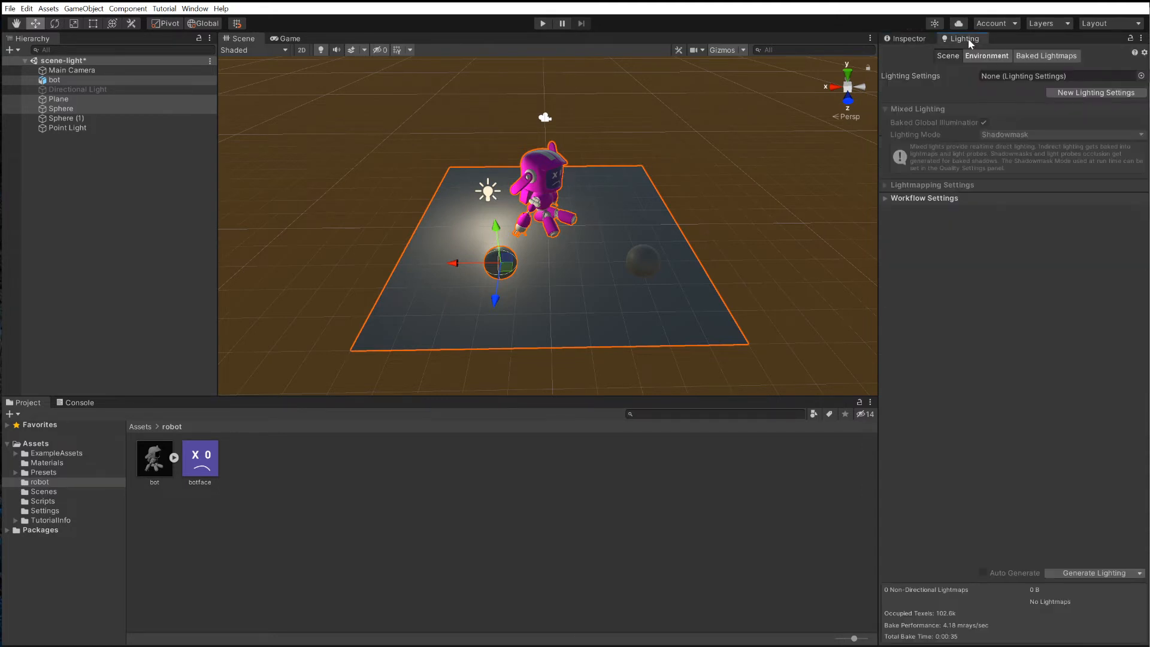
pyautogui.click(1139, 574)
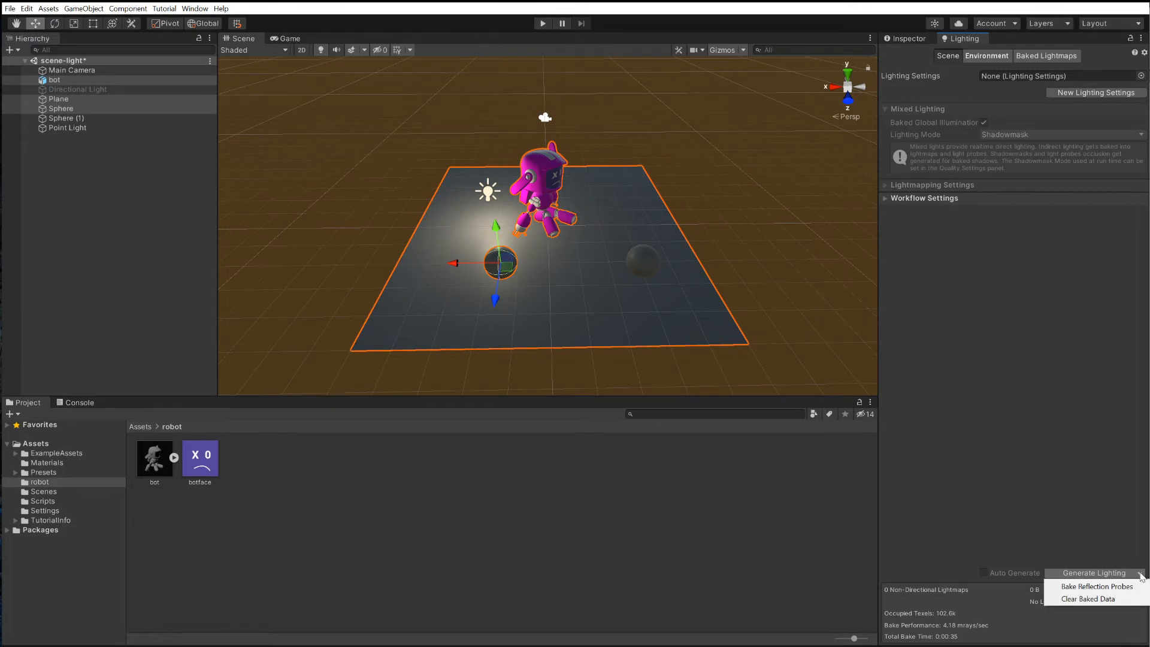
pyautogui.click(1093, 586)
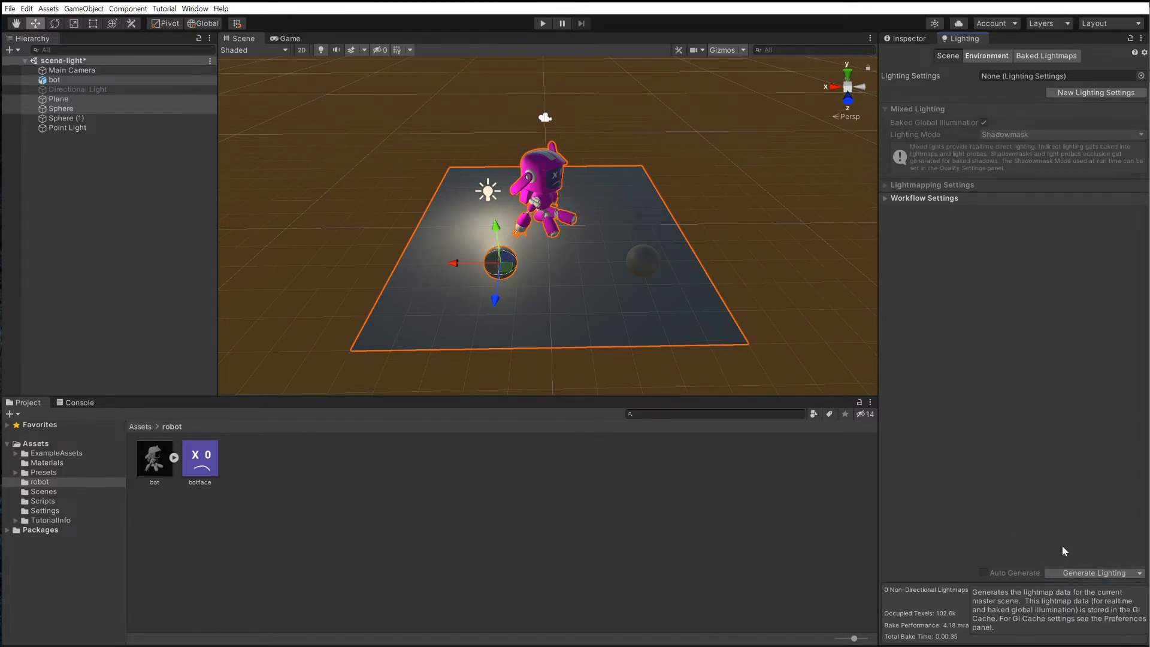
pyautogui.click(1076, 573)
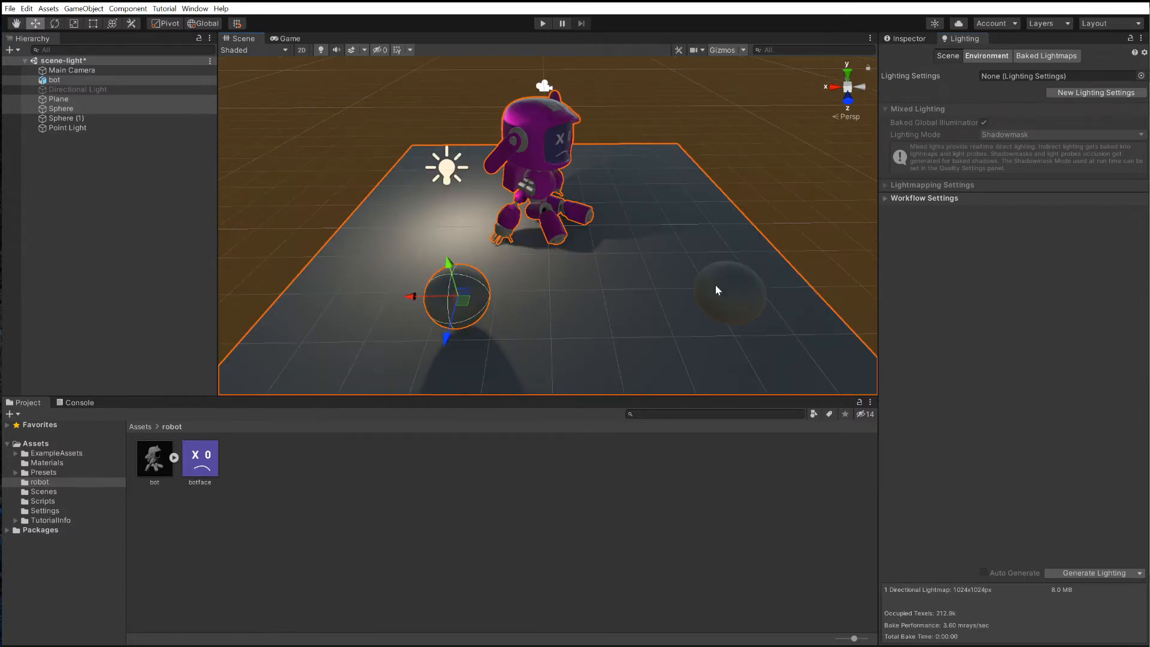
# Step: Mark Sphere (1) as static and generate the lighting again to include it in the bake
pyautogui.click(715, 285)
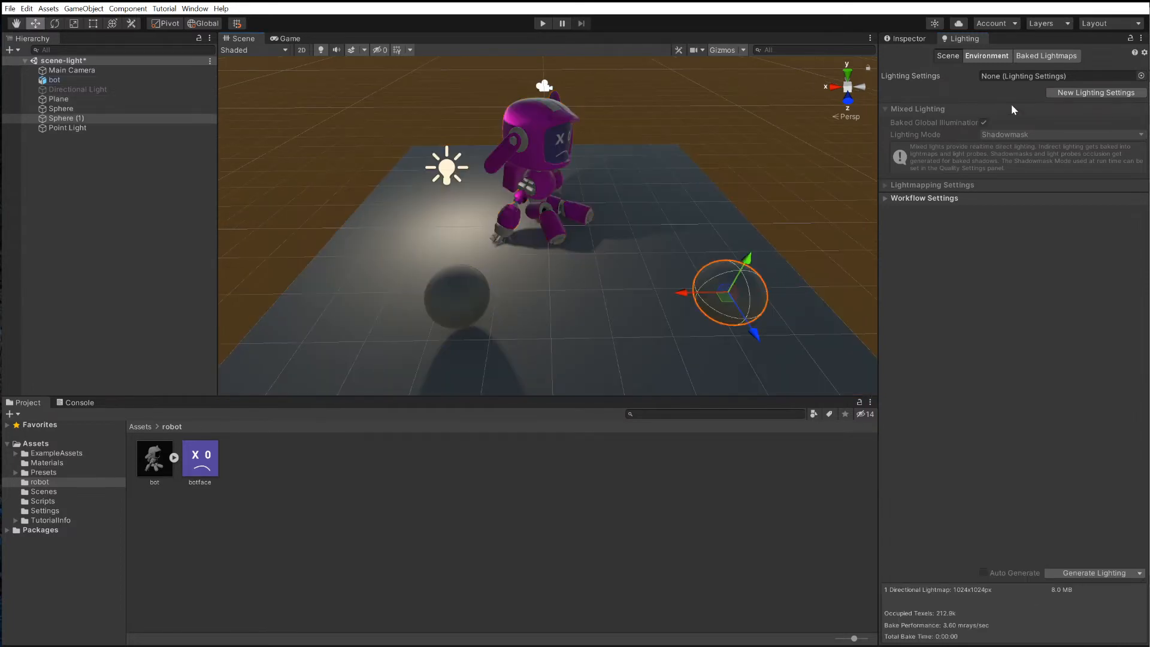
pyautogui.click(917, 38)
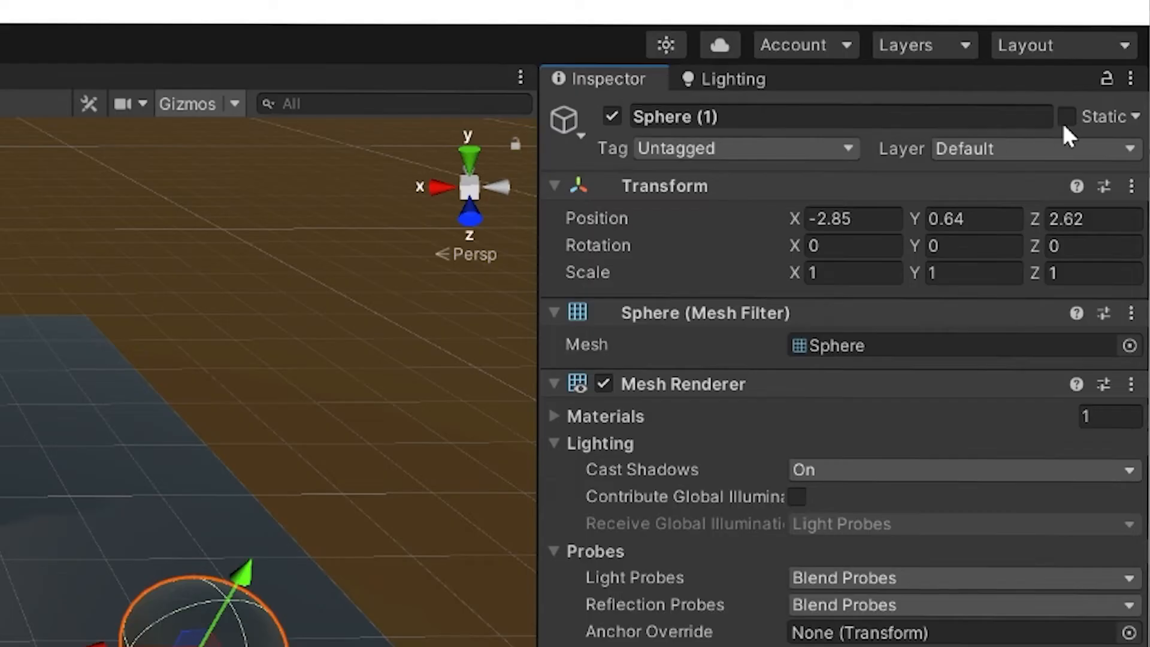
pyautogui.click(1066, 116)
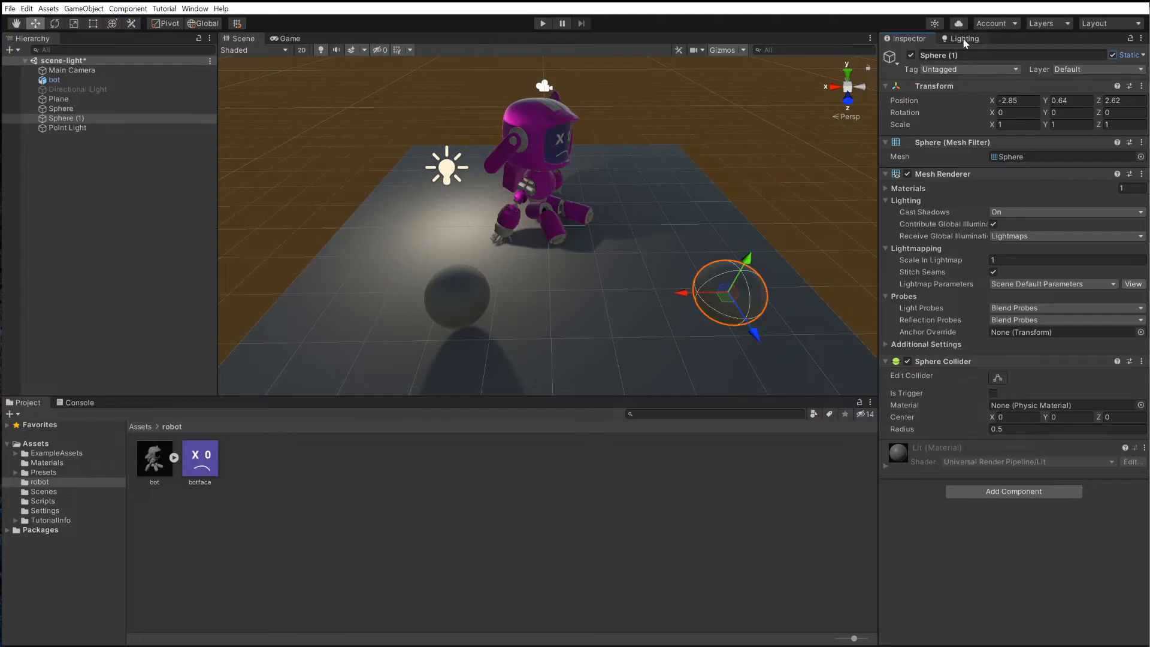
pyautogui.click(963, 40)
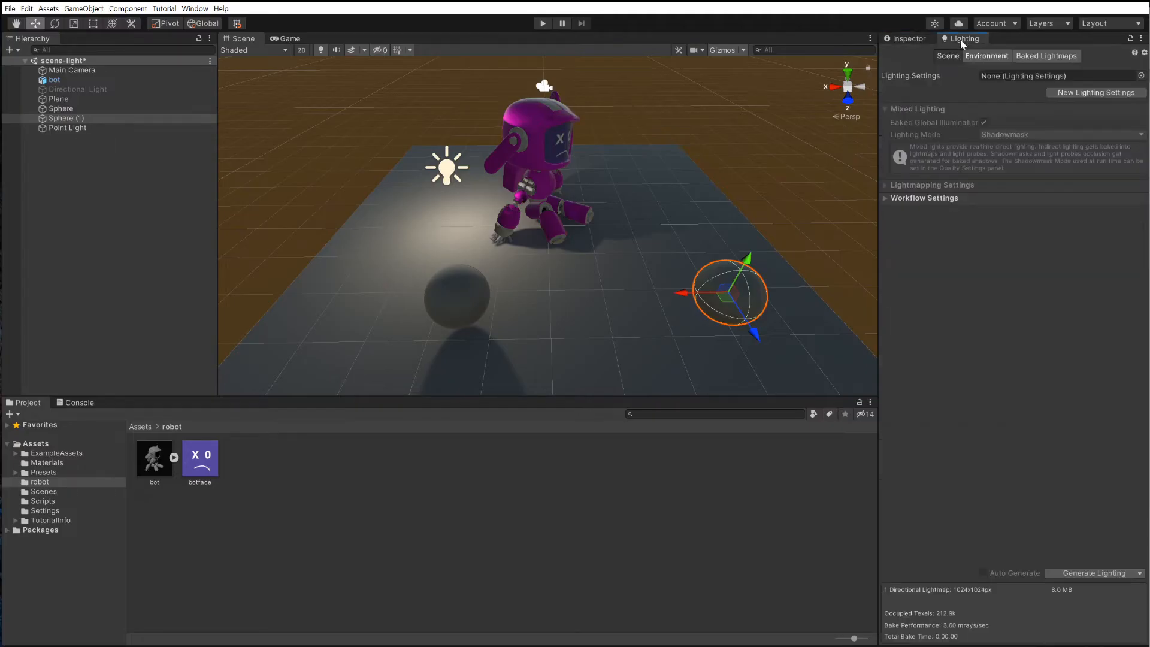
pyautogui.click(1078, 573)
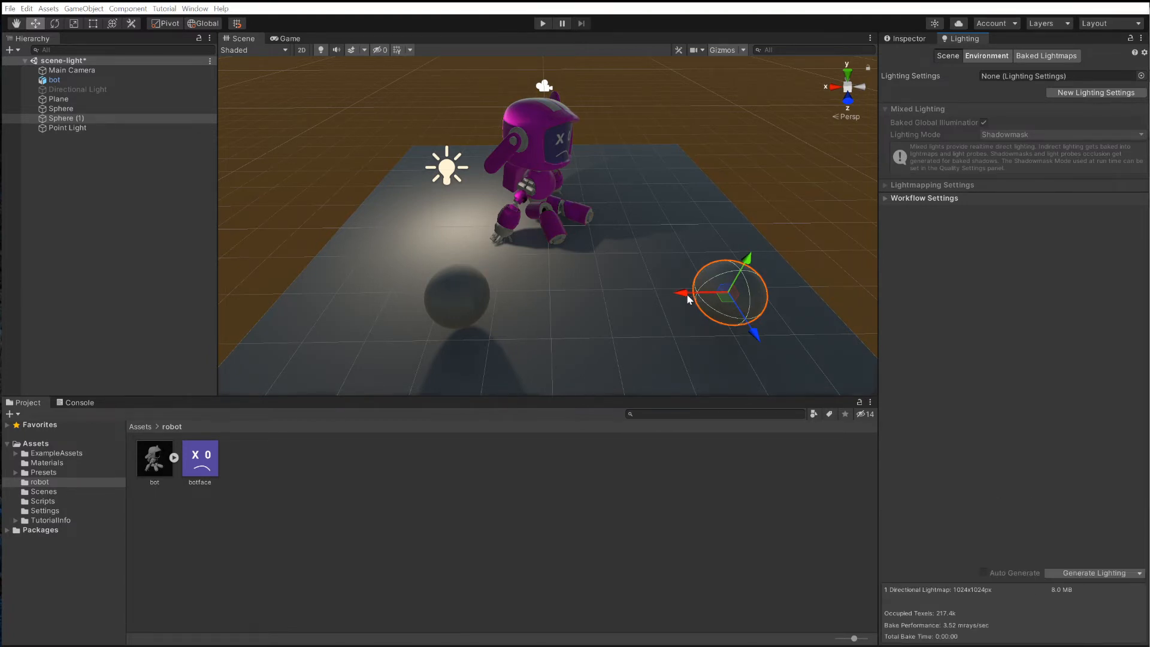
# Step: Move Sphere (1) along X beside the first sphere, and rebake the lighting with the Point Light's intensity set to 10
pyautogui.moveTo(682, 292); pyautogui.dragTo(546, 294)
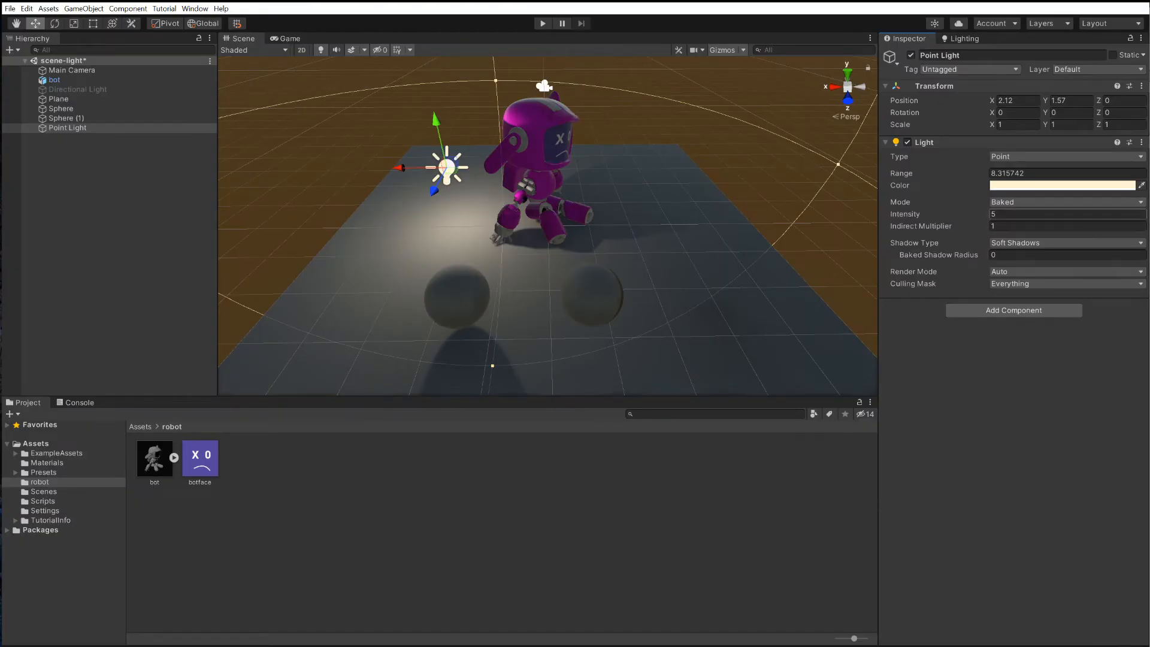
pyautogui.click(965, 213)
pyautogui.write('10')
pyautogui.click(960, 39)
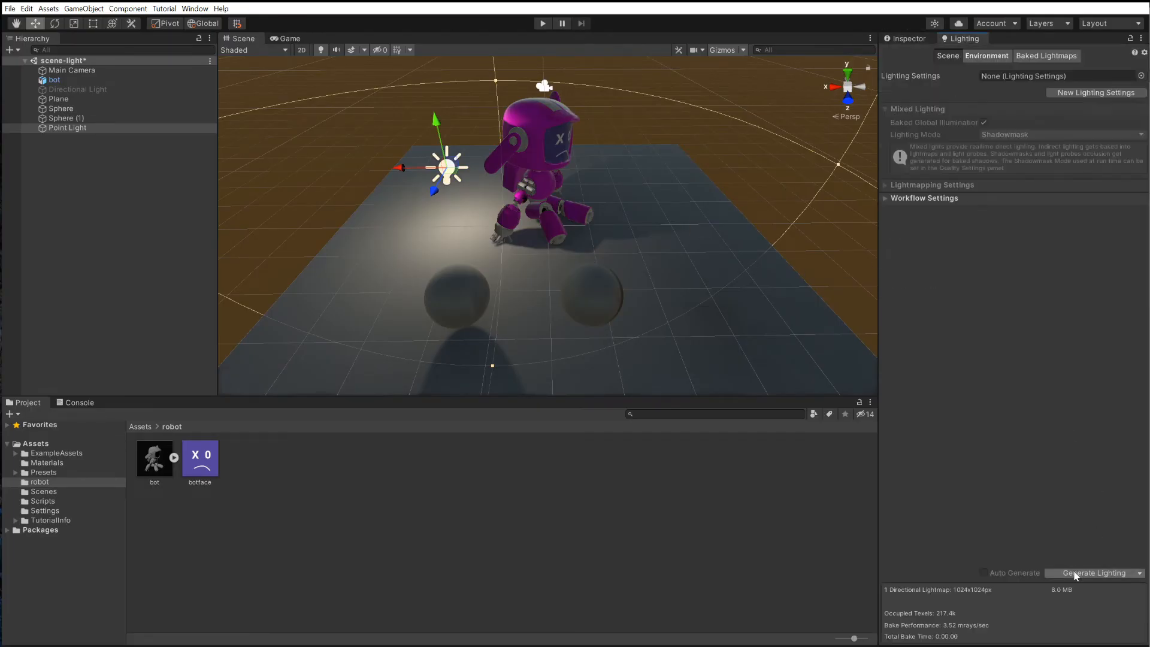
pyautogui.keyDown('alt'); pyautogui.moveTo(617, 296); pyautogui.dragTo(532, 283); pyautogui.keyUp('alt')
pyautogui.click(620, 271)
pyautogui.click(626, 270)
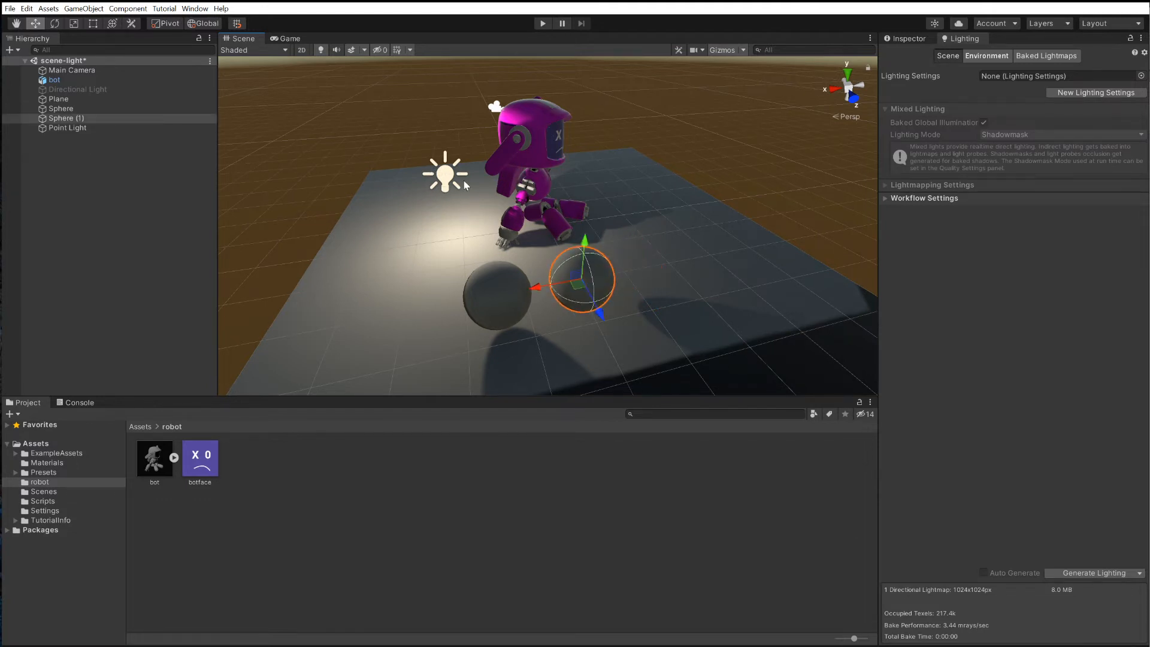
# Step: Reactivate the Directional Light and move Sphere (1) along X slightly away from the first sphere
pyautogui.click(71, 88)
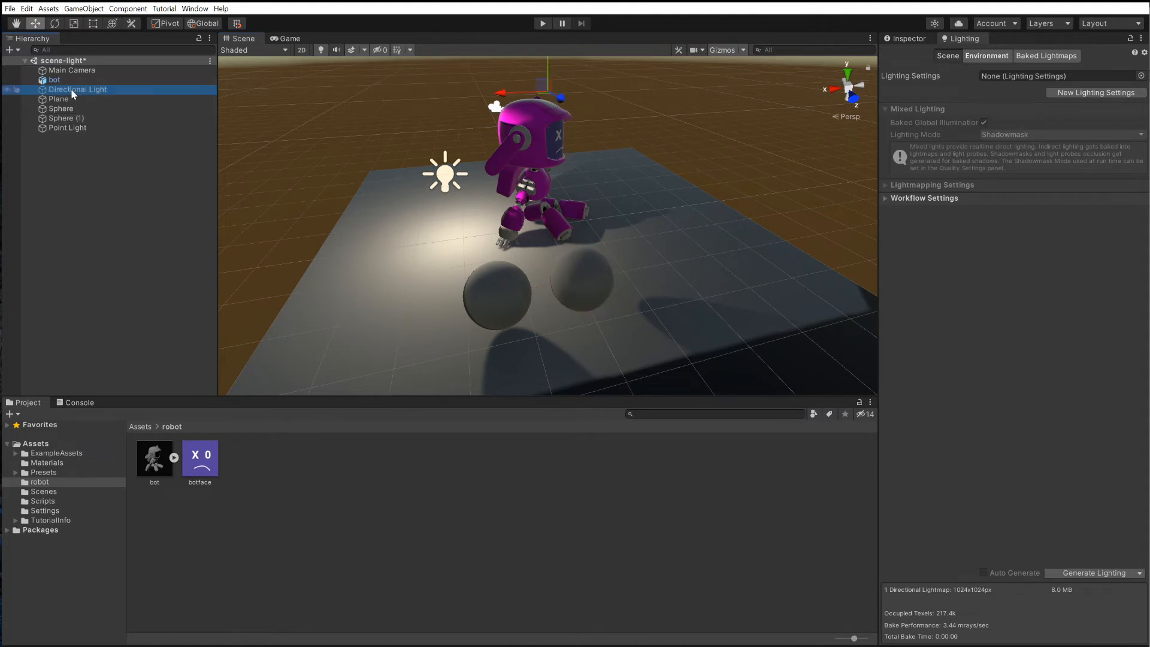
pyautogui.click(902, 38)
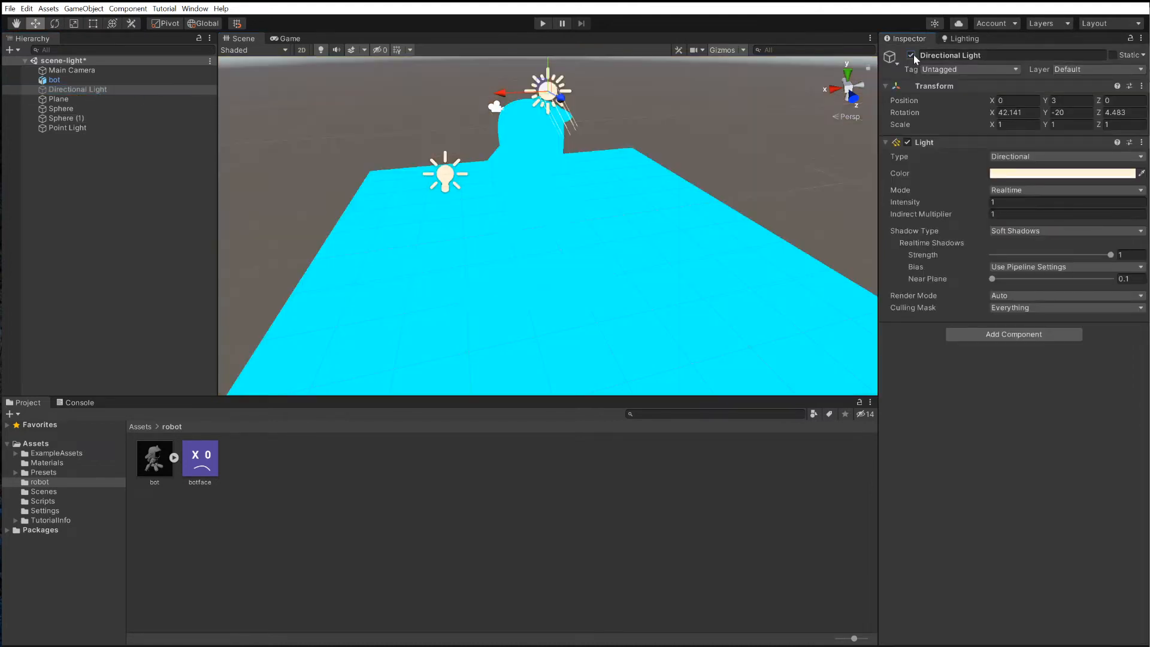
pyautogui.click(589, 271)
pyautogui.moveTo(546, 285); pyautogui.dragTo(591, 279)
# Step: Delete the Point Light and deactivate the Directional Light object
pyautogui.click(446, 180)
pyautogui.press('Delete')
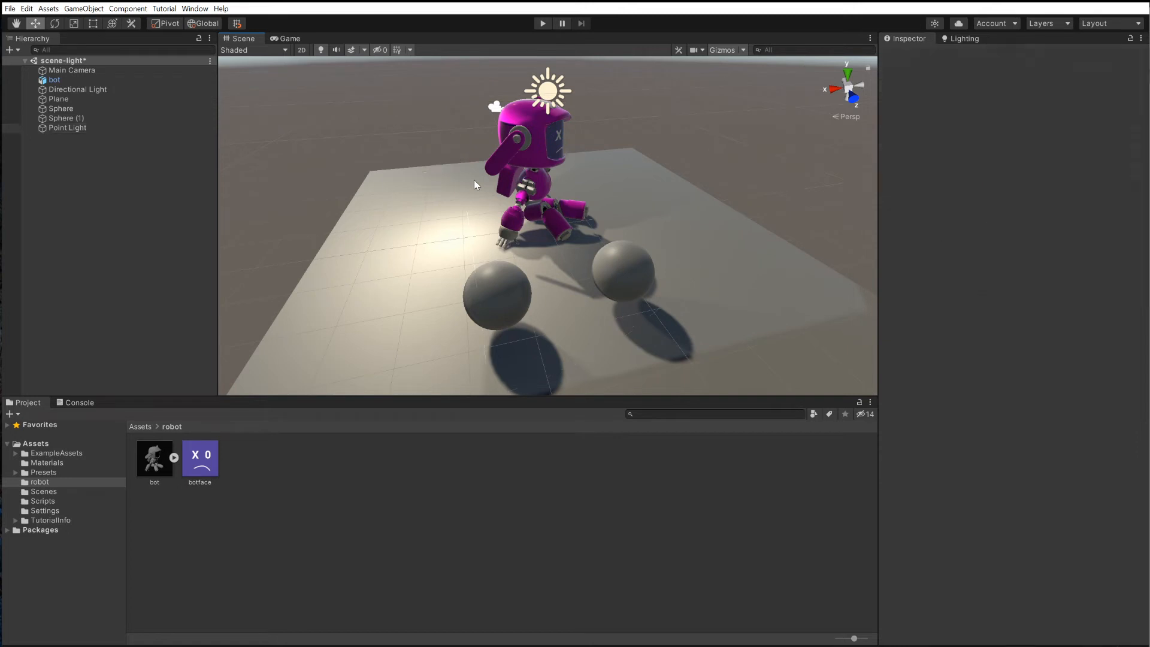
pyautogui.click(76, 90)
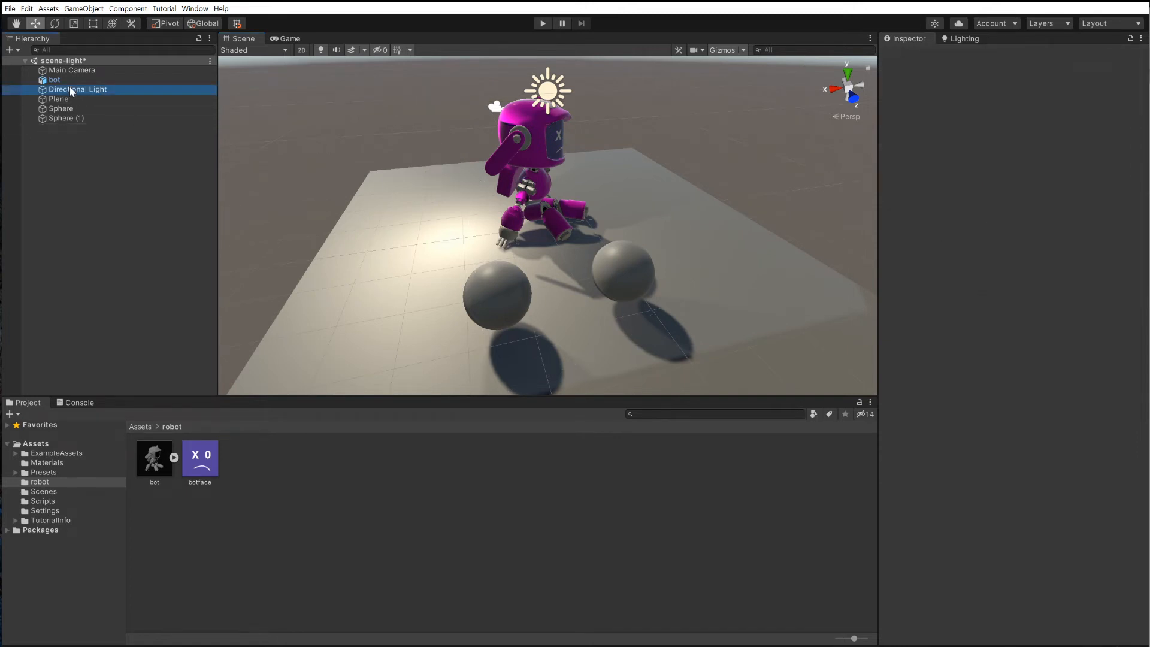
pyautogui.click(911, 55)
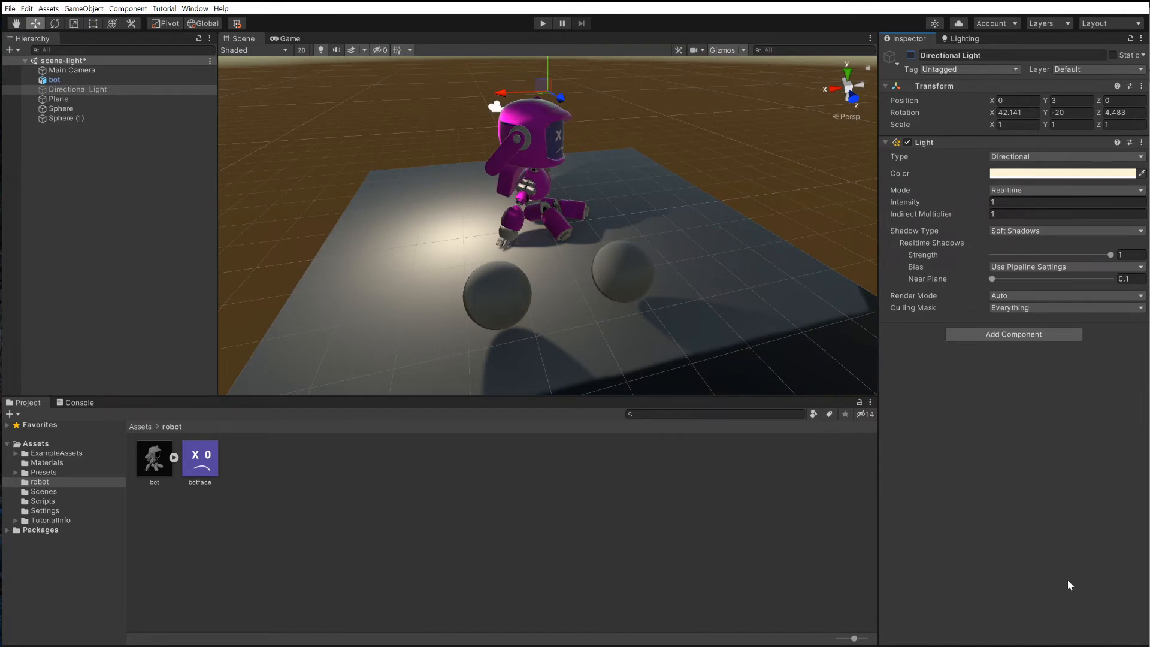
# Step: Clear the scene's baked lighting data
pyautogui.click(960, 39)
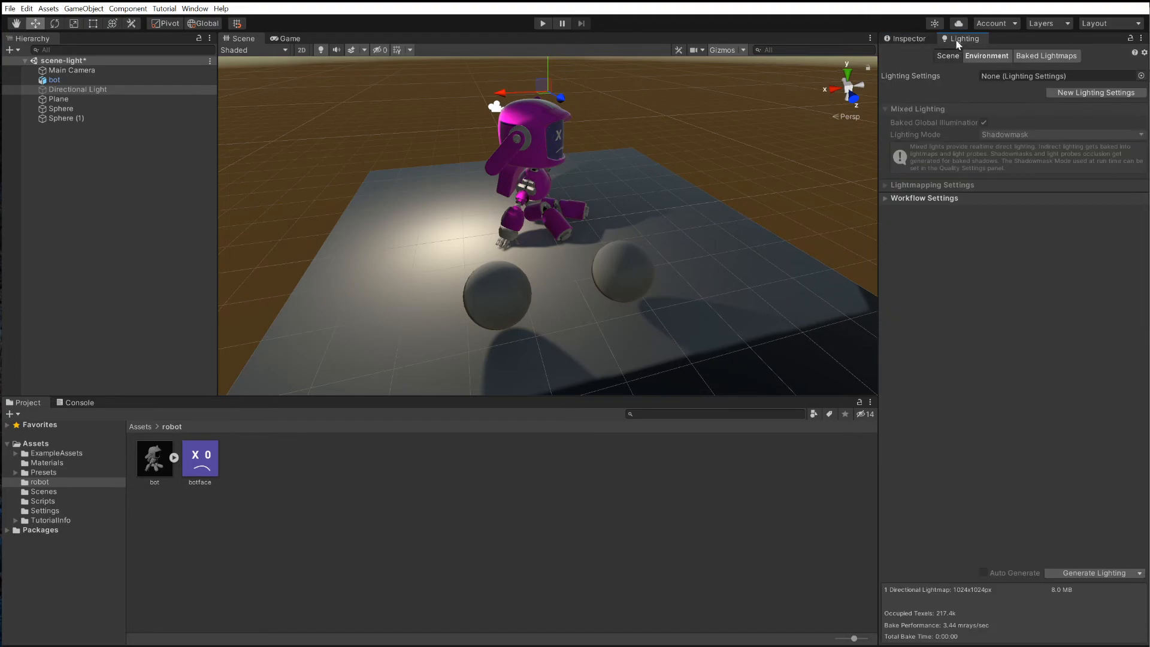
pyautogui.click(1141, 573)
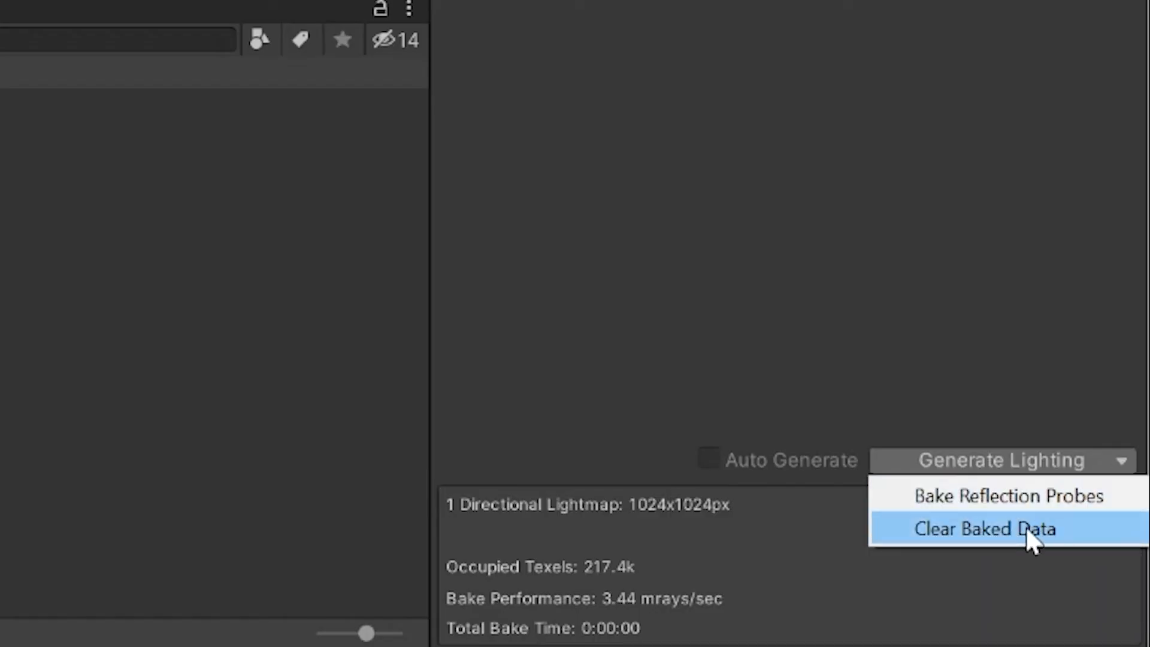
pyautogui.click(1025, 527)
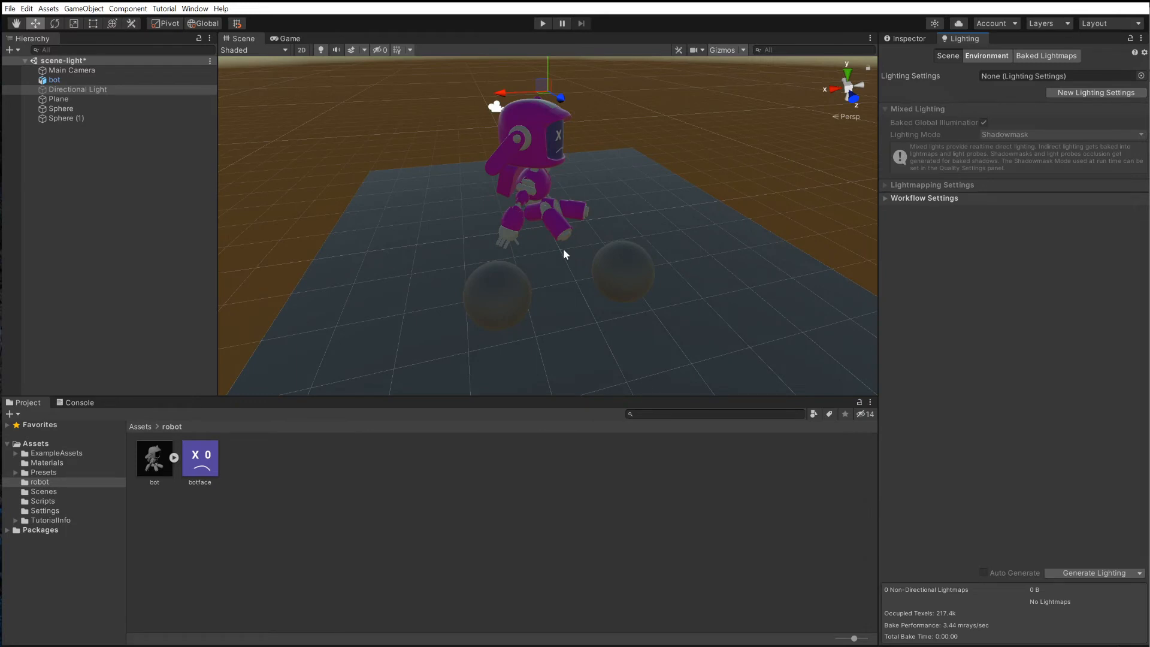
# Step: Add a Spot Light to the scene
pyautogui.keyDown('alt'); pyautogui.moveTo(629, 247); pyautogui.dragTo(579, 248); pyautogui.keyUp('alt')
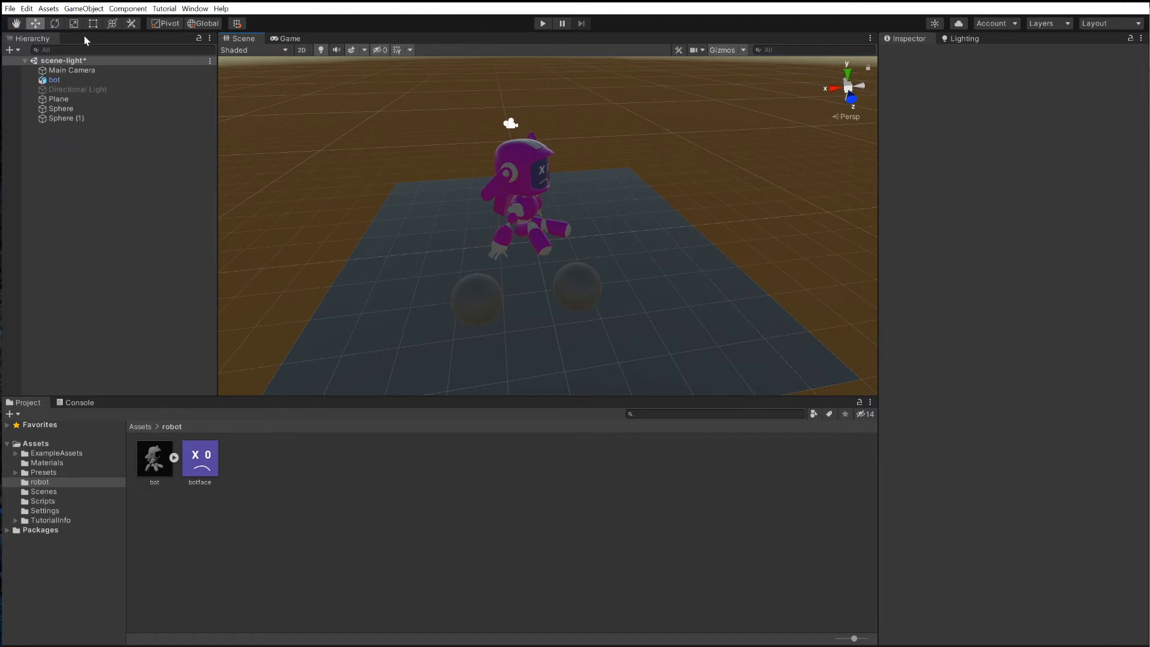
pyautogui.click(73, 9)
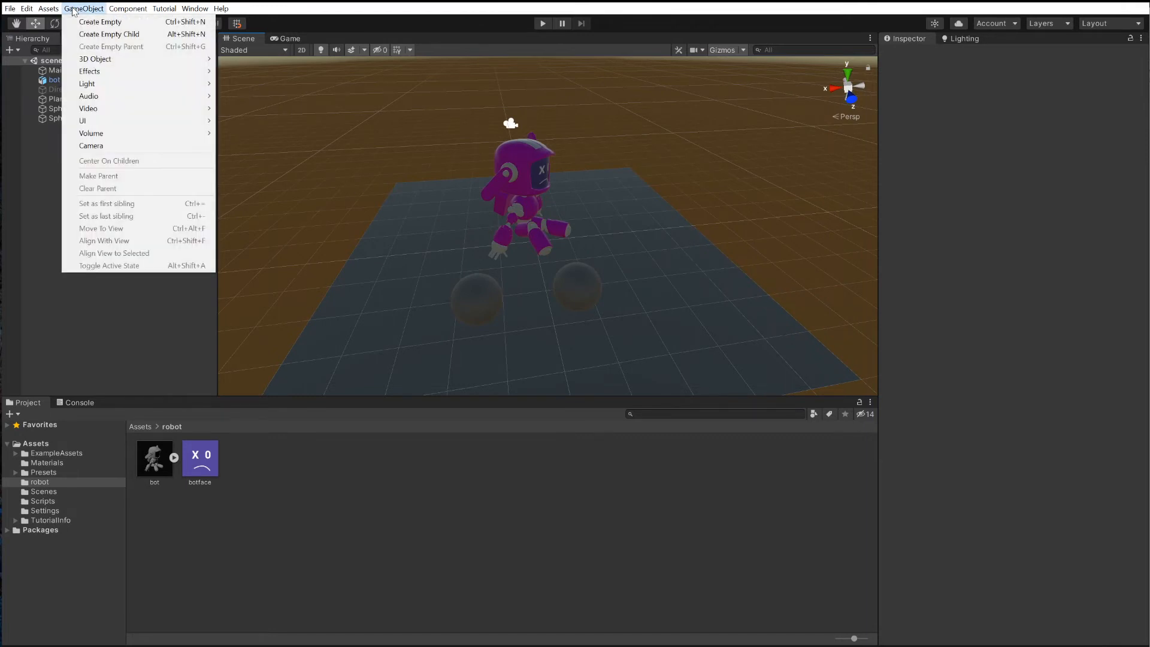
pyautogui.moveTo(91, 85)
pyautogui.click(254, 124)
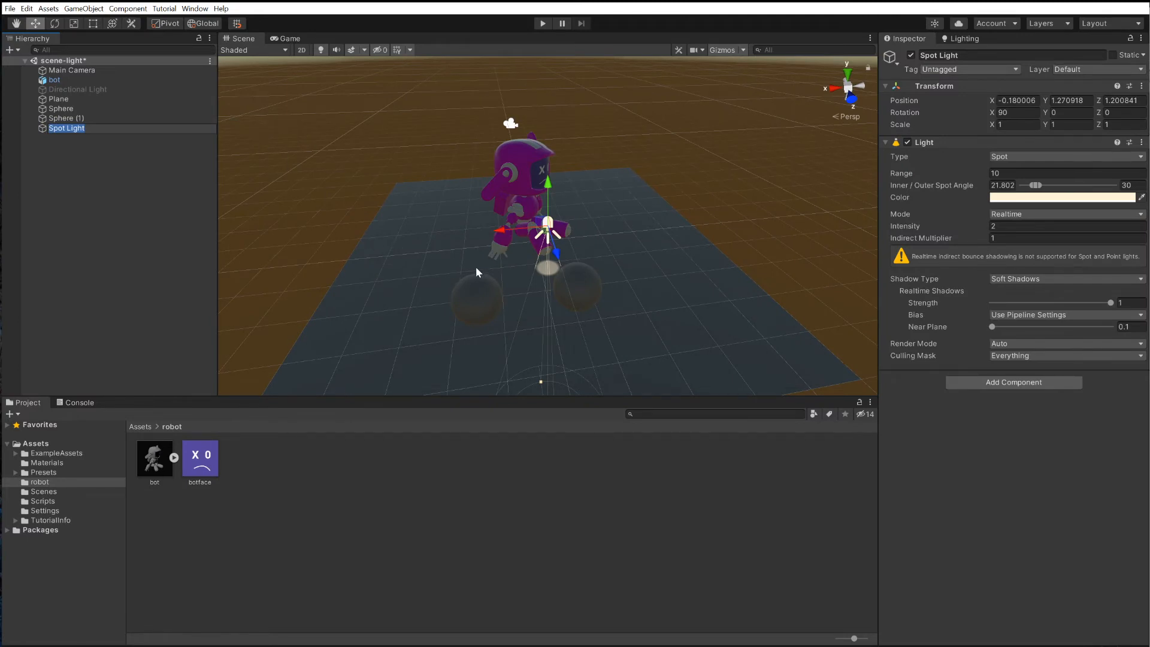
pyautogui.keyDown('alt'); pyautogui.moveTo(476, 267); pyautogui.dragTo(714, 257); pyautogui.keyUp('alt')
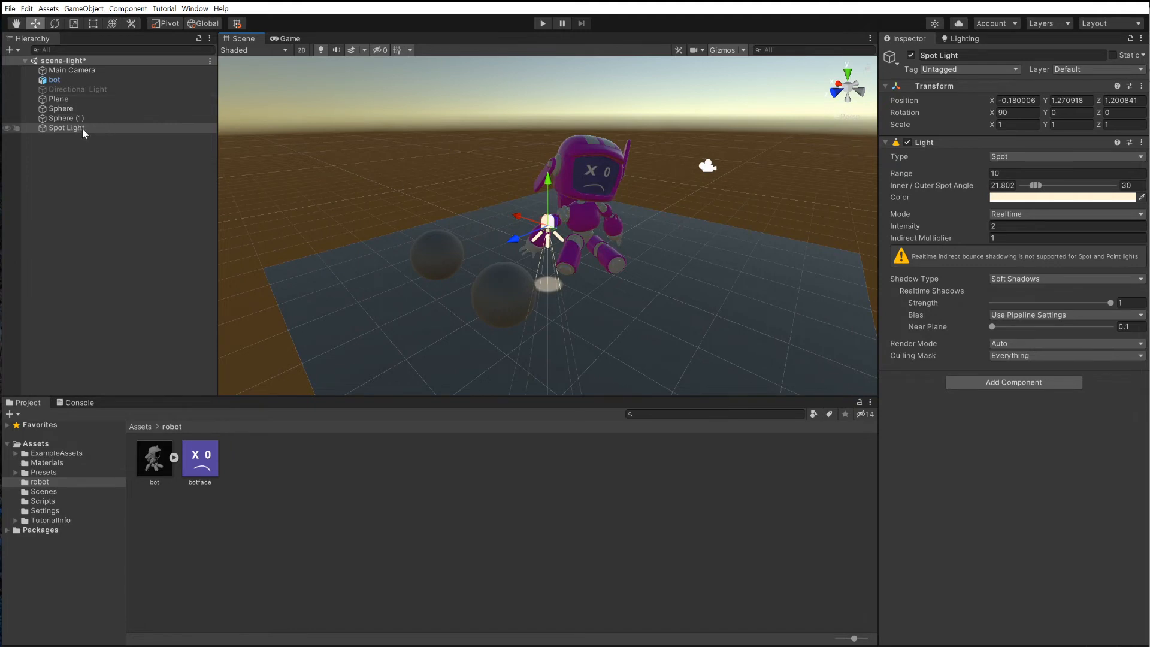
# Step: Align the Spot Light with the current scene view and set its intensity to 100
pyautogui.click(84, 8)
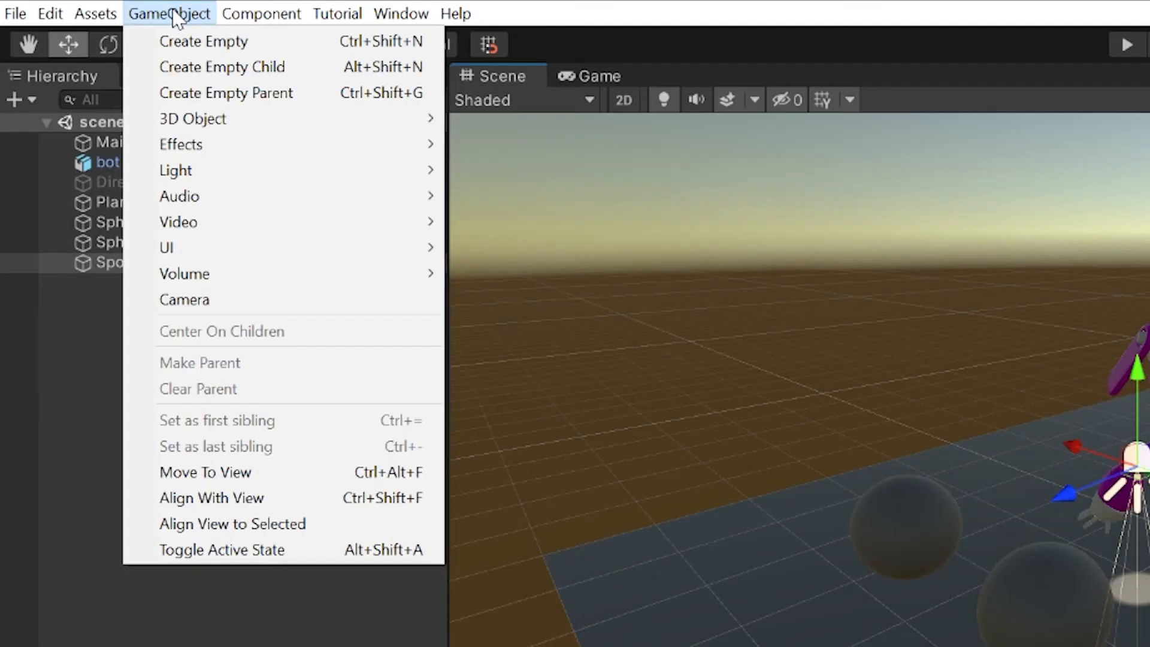
pyautogui.click(245, 502)
pyautogui.click(1006, 227)
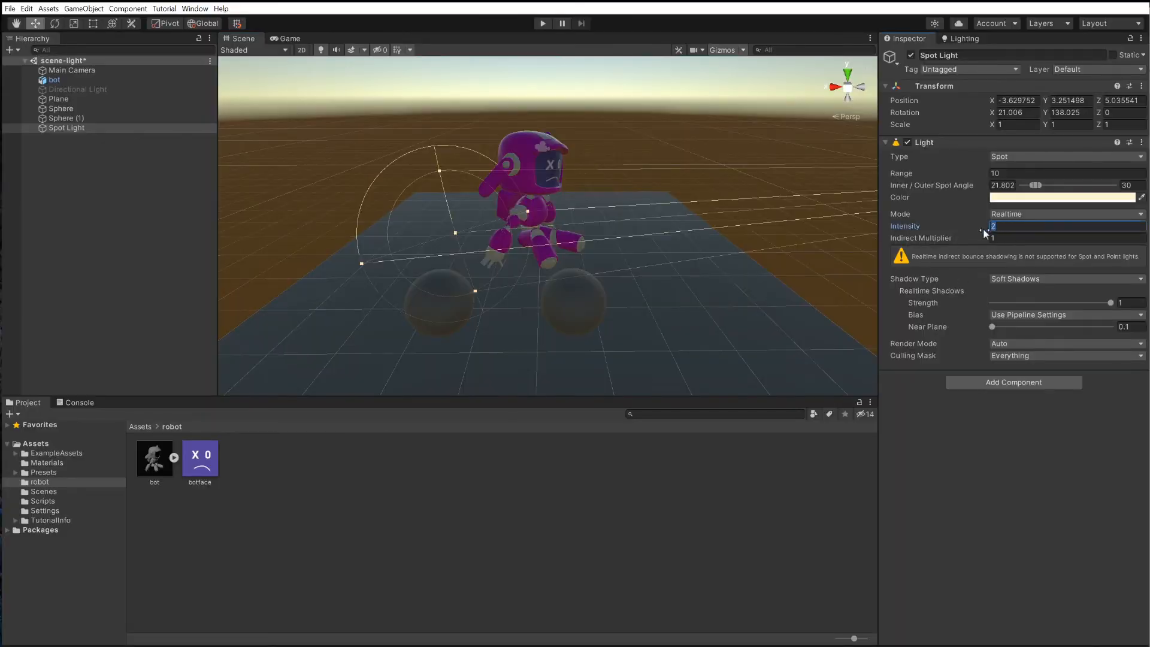
pyautogui.write('100')
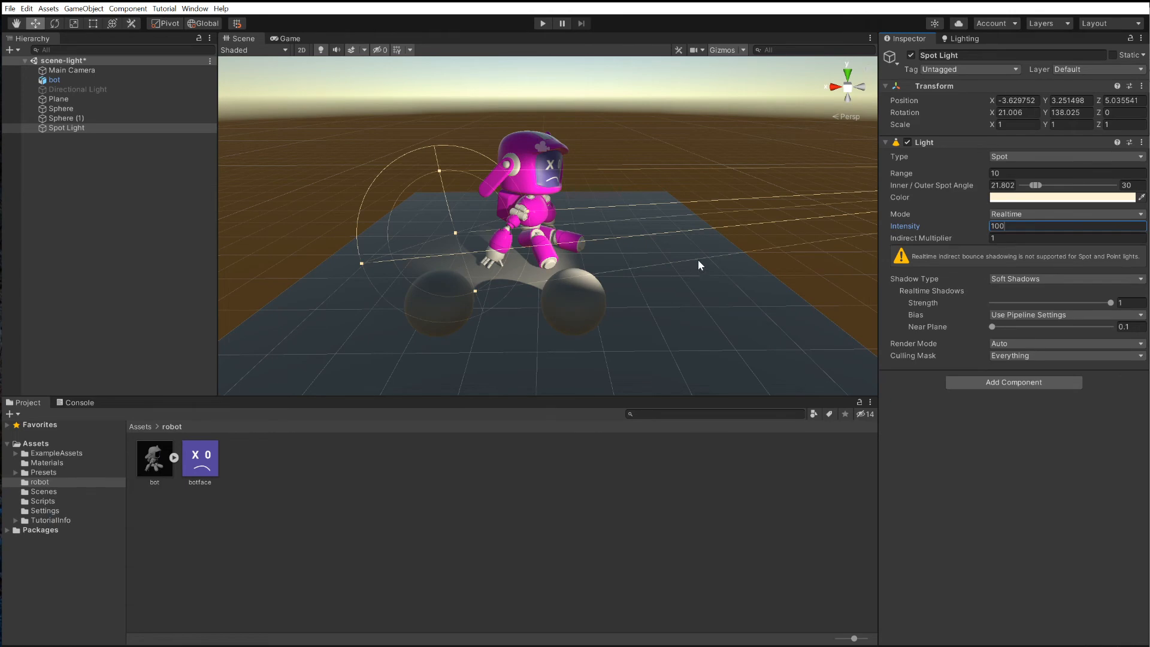
# Step: Move the bot along Z toward the spheres, to Z -0.13
pyautogui.keyDown('alt'); pyautogui.moveTo(698, 260); pyautogui.dragTo(736, 291); pyautogui.keyUp('alt')
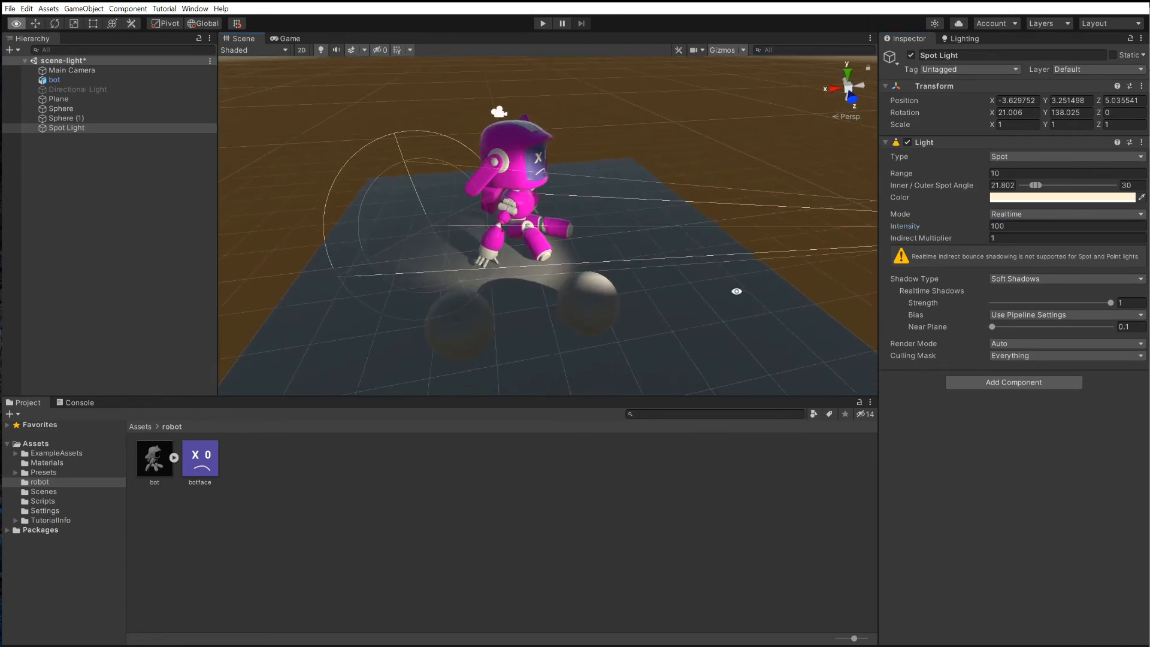
pyautogui.click(507, 214)
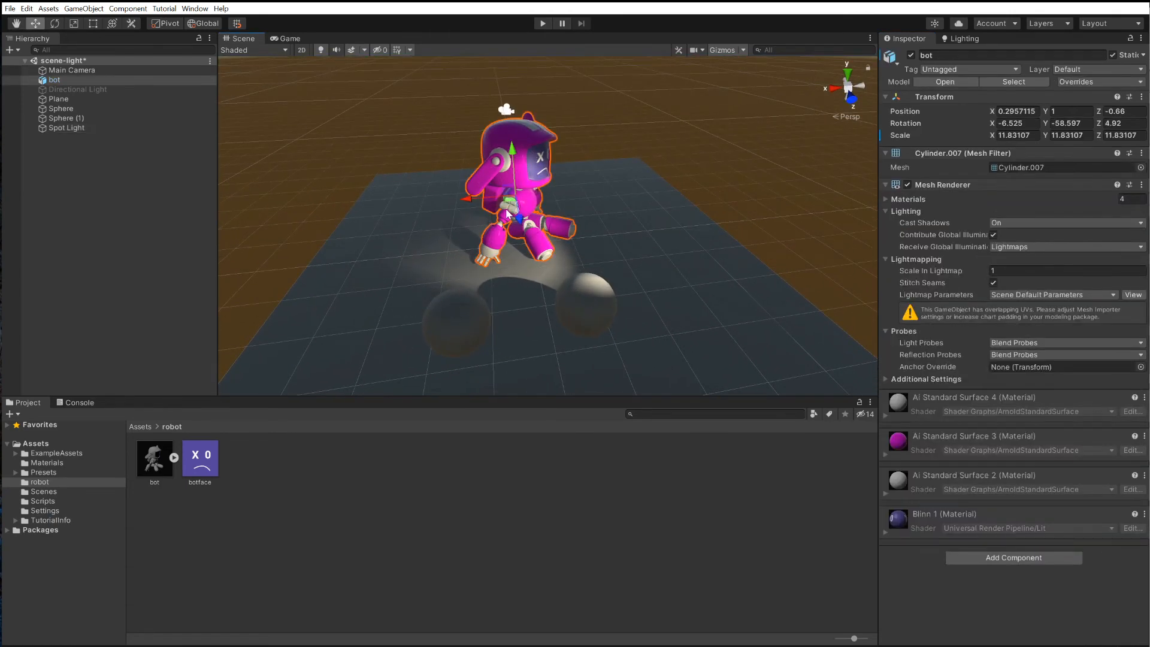
pyautogui.moveTo(519, 218)
pyautogui.mouseDown()
pyautogui.moveTo(536, 261)
pyautogui.moveTo(525, 213)
pyautogui.moveTo(530, 237)
pyautogui.mouseUp()
pyautogui.keyDown('alt'); pyautogui.moveTo(614, 302); pyautogui.dragTo(594, 275); pyautogui.keyUp('alt')
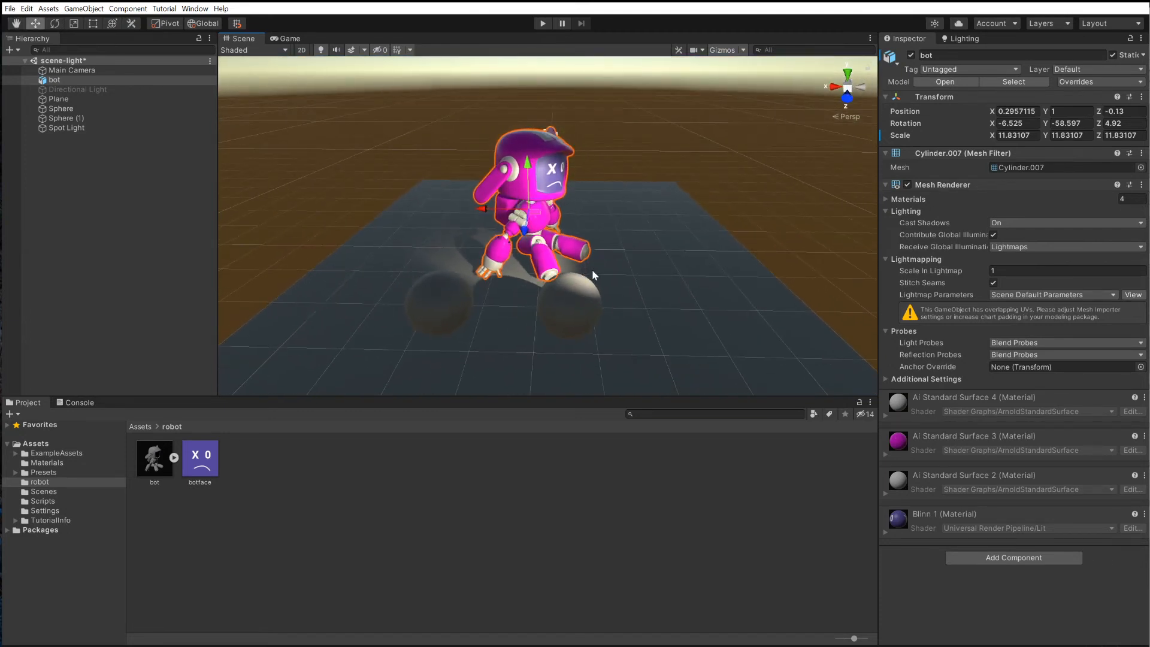
# Step: Set the Spot Light's range to 100 and reshape its cone to about 24.8 inner and 76.2 outer spot angle
pyautogui.click(835, 233)
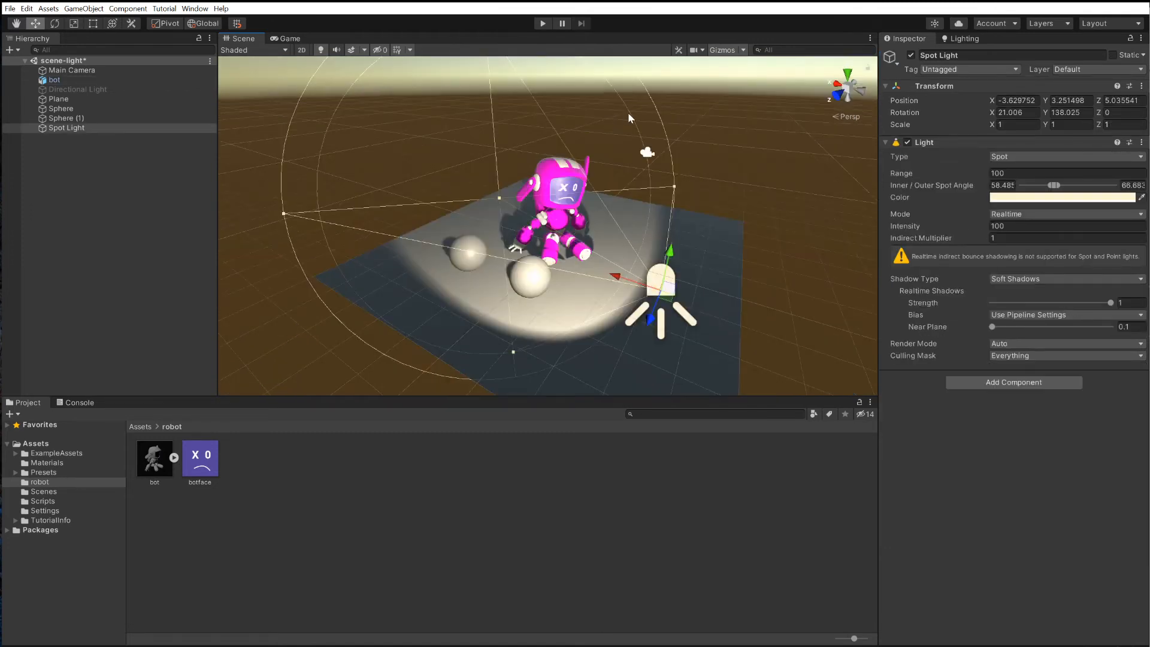
pyautogui.click(627, 113)
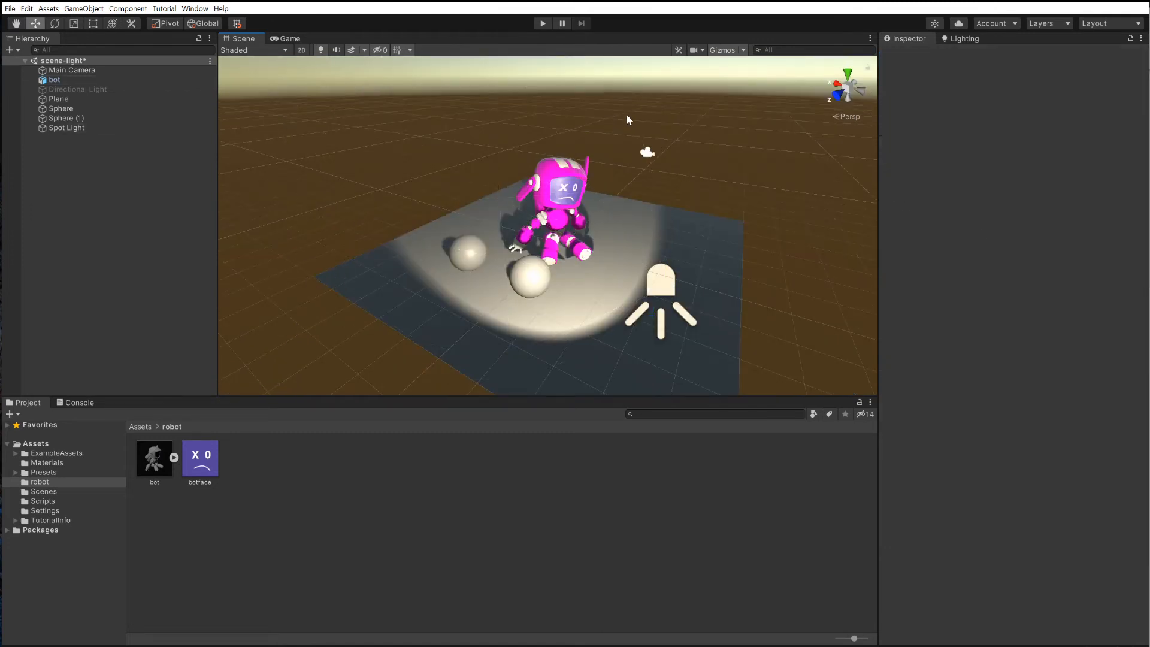
pyautogui.click(664, 283)
pyautogui.moveTo(627, 235)
pyautogui.keyDown('alt'); pyautogui.mouseDown()
pyautogui.moveTo(645, 242)
pyautogui.moveTo(628, 240)
pyautogui.mouseUp(); pyautogui.keyUp('alt')
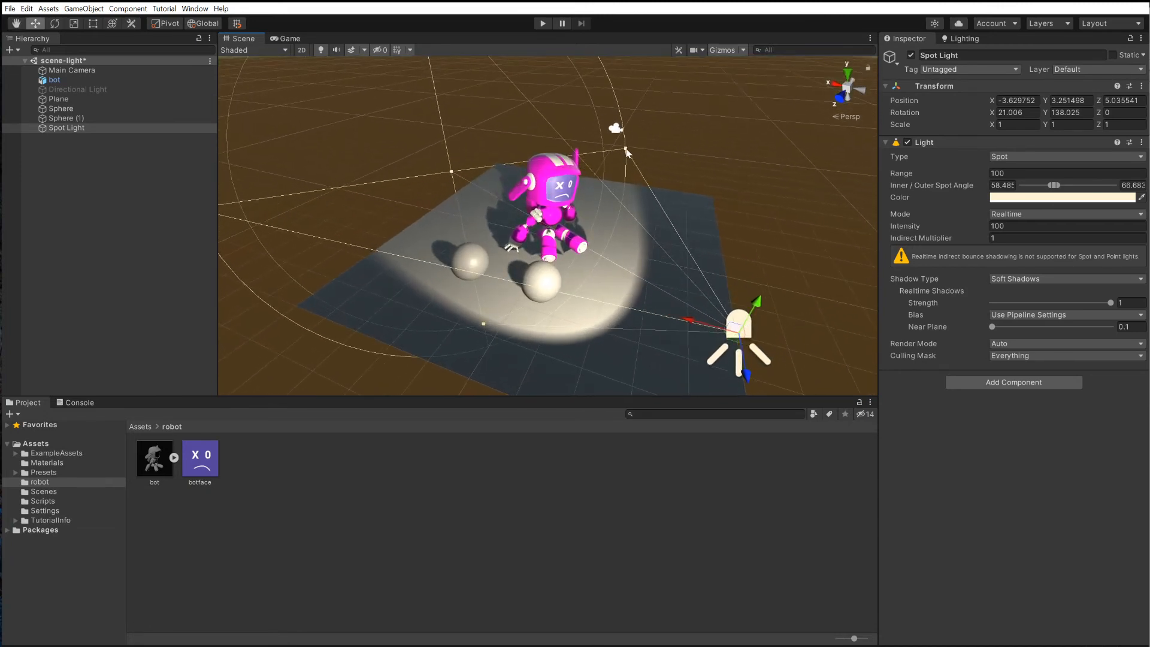
pyautogui.moveTo(626, 150)
pyautogui.mouseDown()
pyautogui.moveTo(659, 145)
pyautogui.moveTo(519, 169)
pyautogui.moveTo(639, 148)
pyautogui.mouseUp()
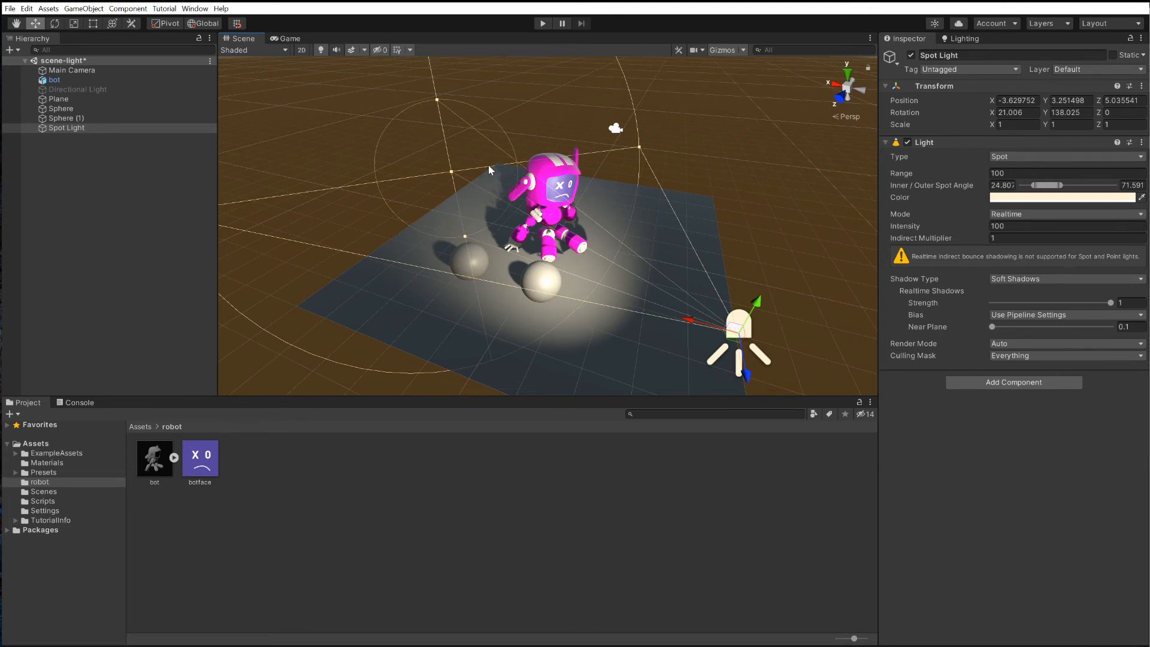
pyautogui.moveTo(638, 149)
pyautogui.mouseDown()
pyautogui.moveTo(679, 152)
pyautogui.moveTo(652, 154)
pyautogui.mouseUp()
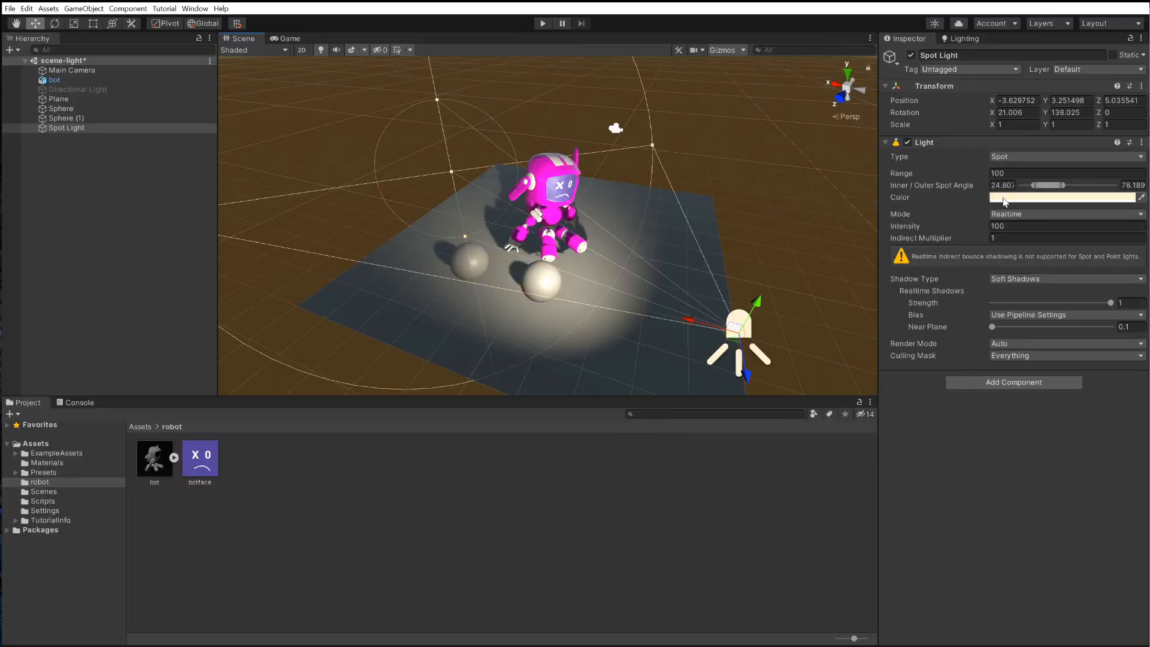
# Step: Change the Spot Light's color to pale green, hexadecimal E2FFD6
pyautogui.click(870, 347)
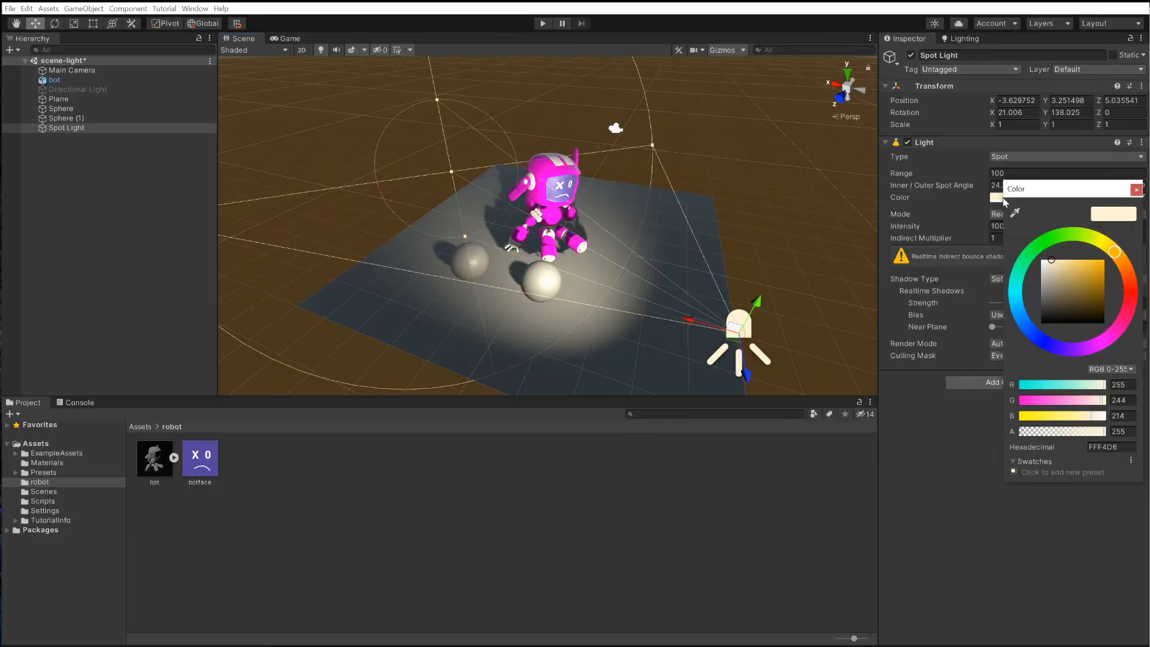
pyautogui.click(1058, 237)
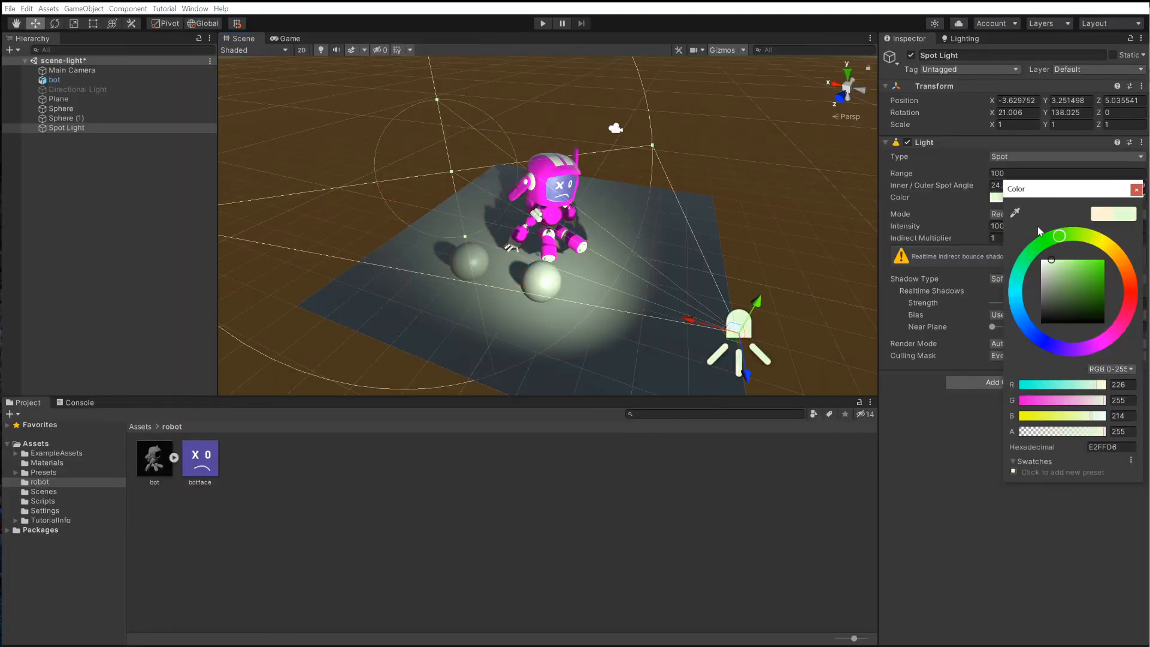
pyautogui.click(957, 214)
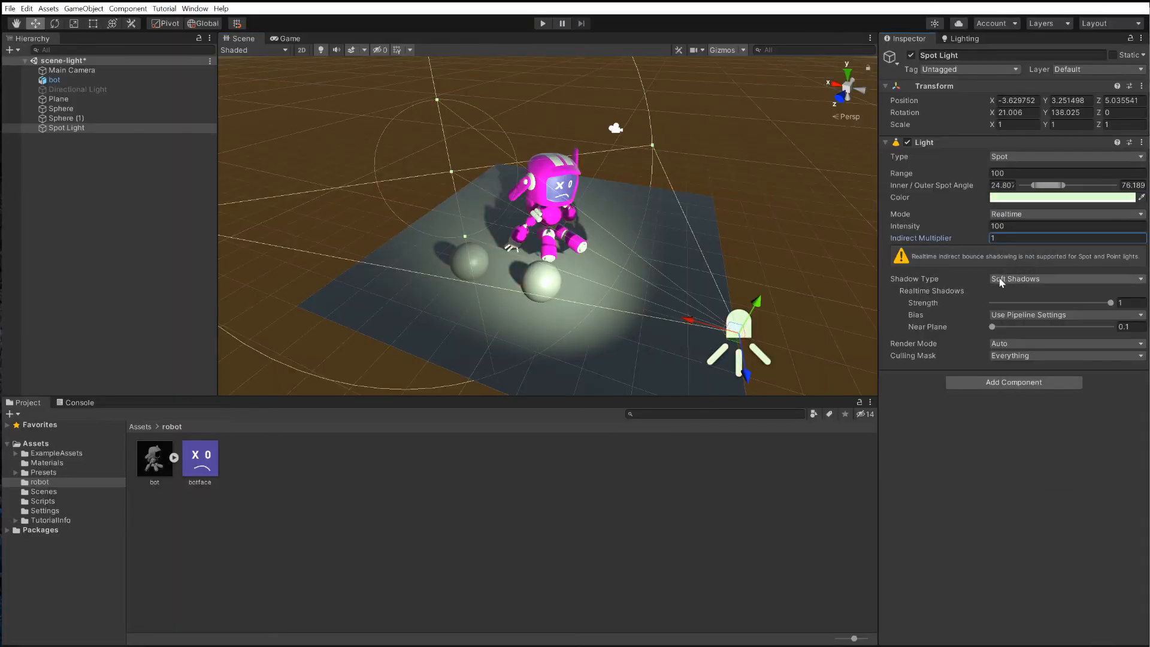
# Step: Try Hard Shadows on the Spot Light and return its shadow type to Soft Shadows
pyautogui.scroll(5, 506, 253)
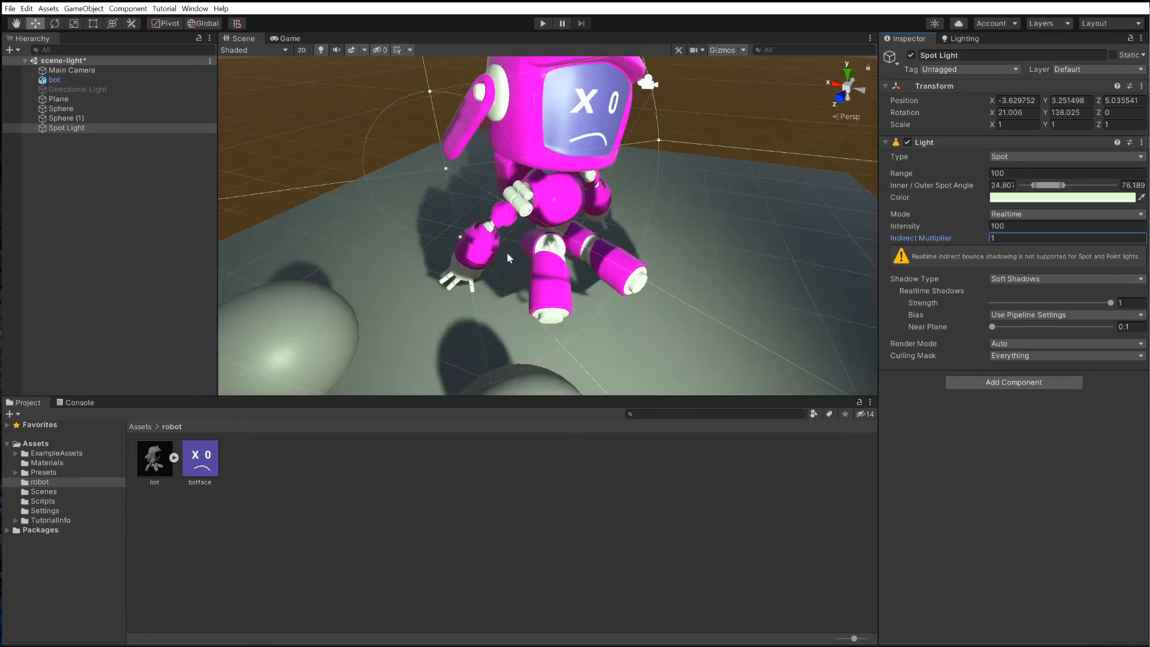
pyautogui.scroll(-2, 507, 253)
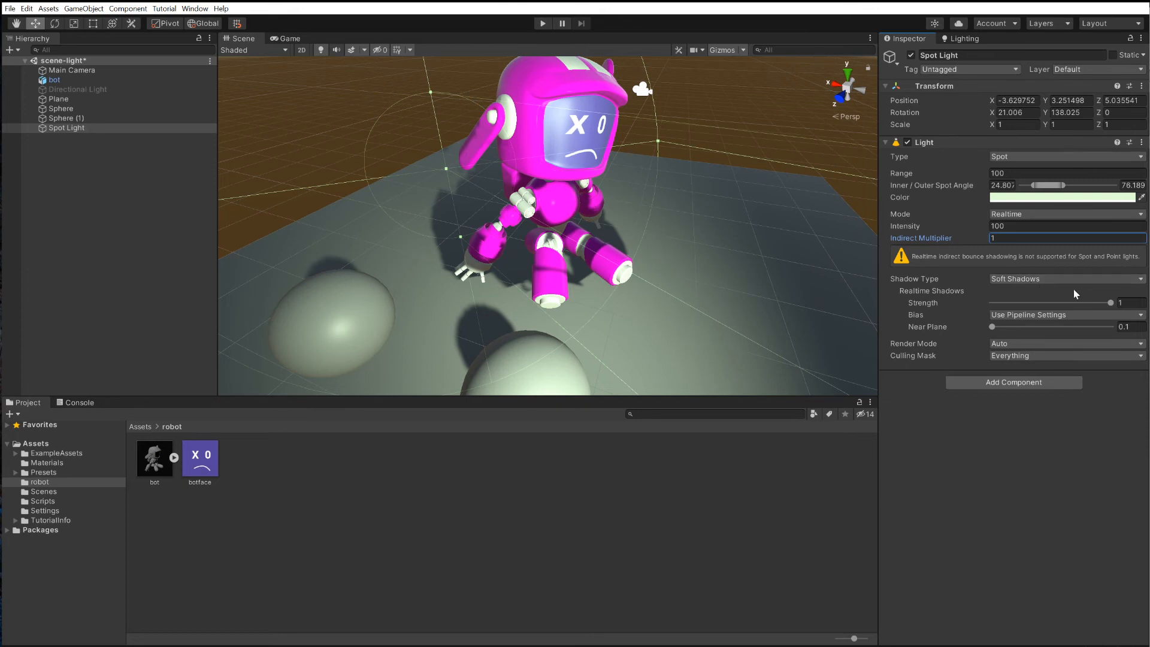
pyautogui.click(1036, 281)
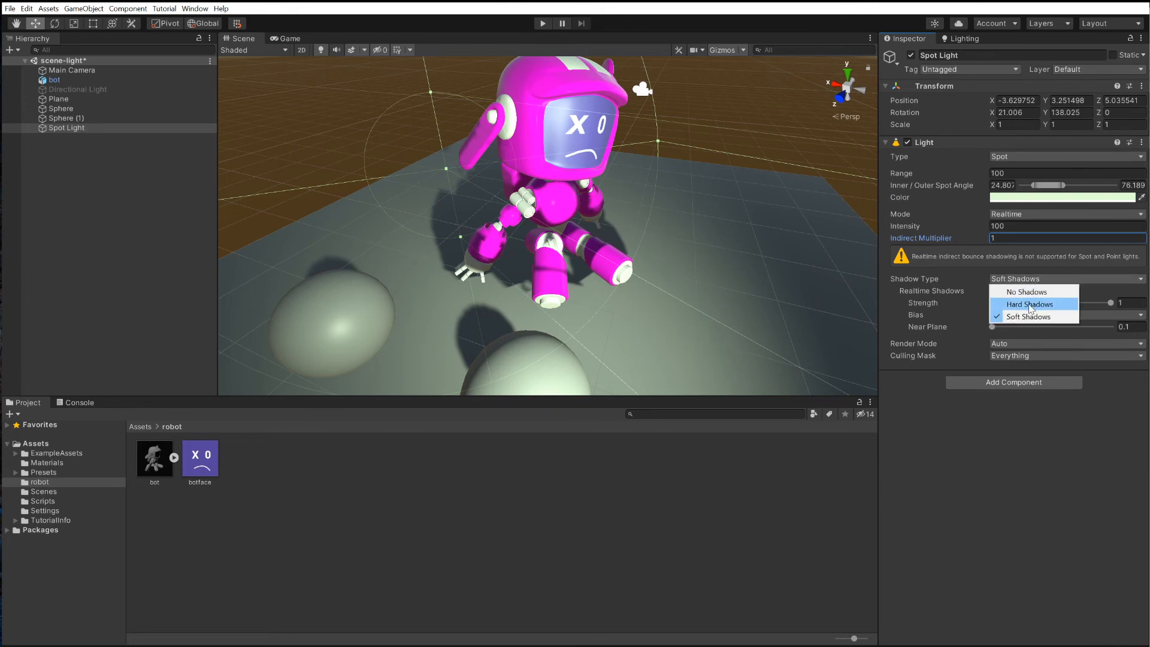
pyautogui.click(1030, 305)
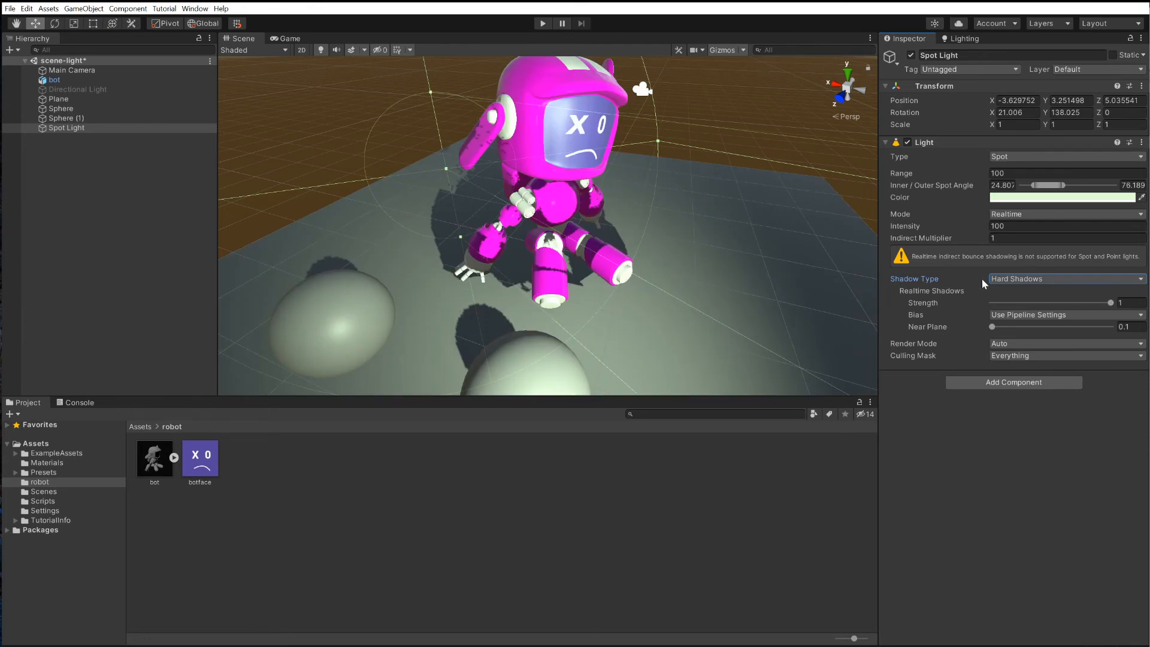
pyautogui.click(1027, 279)
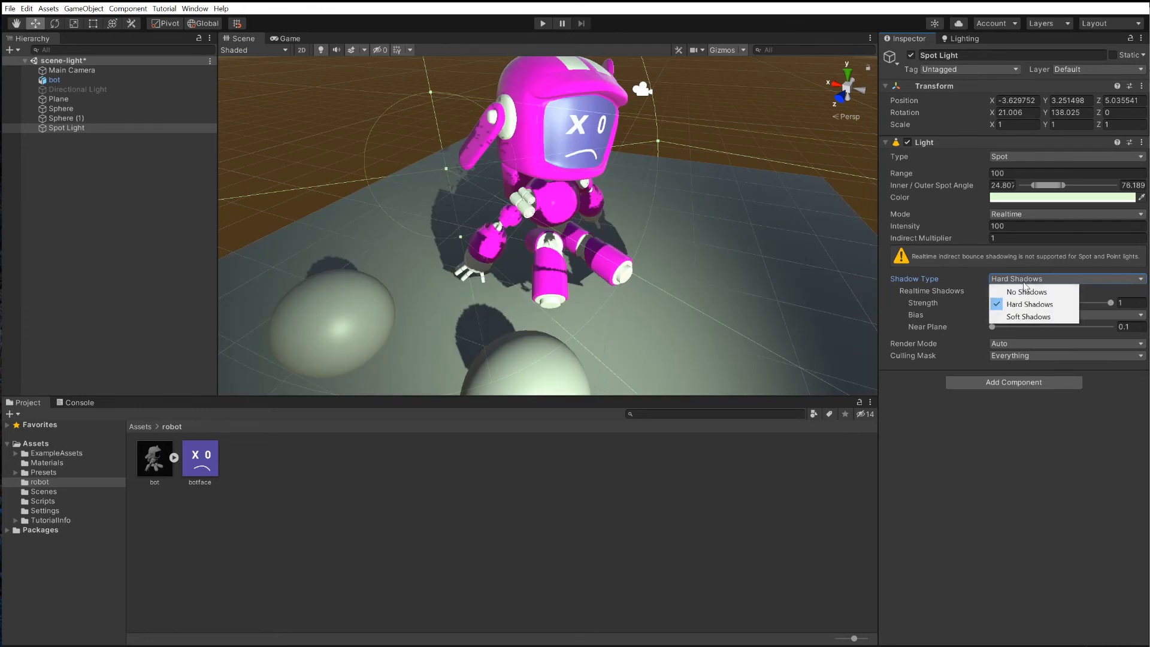
pyautogui.click(1013, 317)
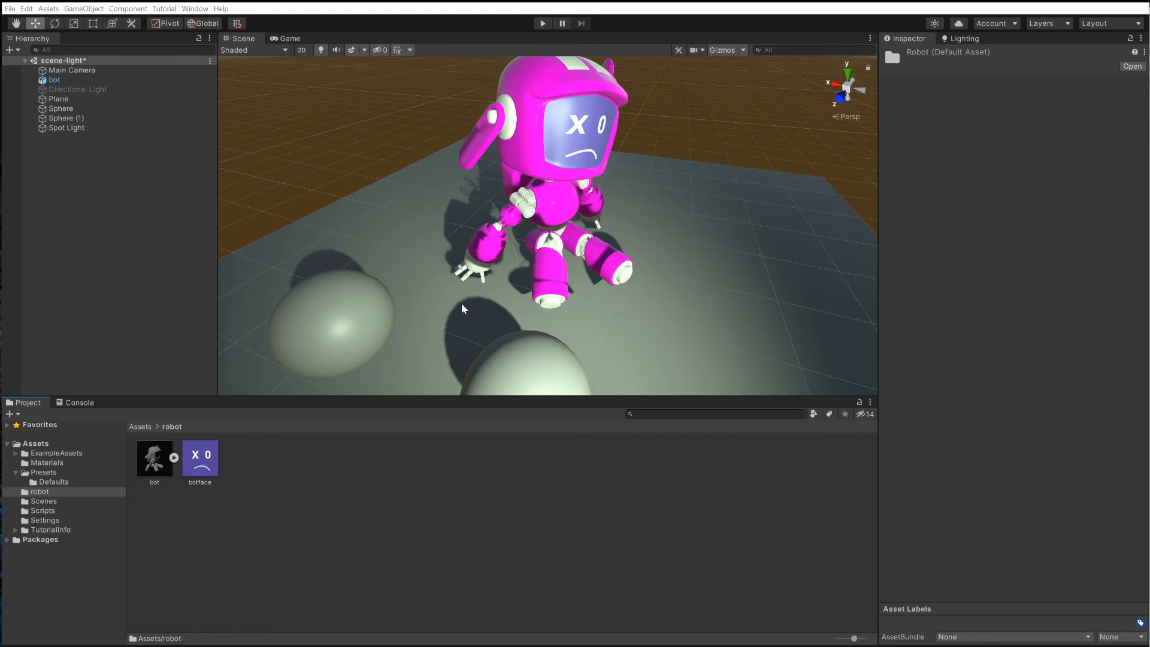
# Step: Move the bot slightly farther along Z toward the spheres, to Z -0.001
pyautogui.scroll(2, 467, 329)
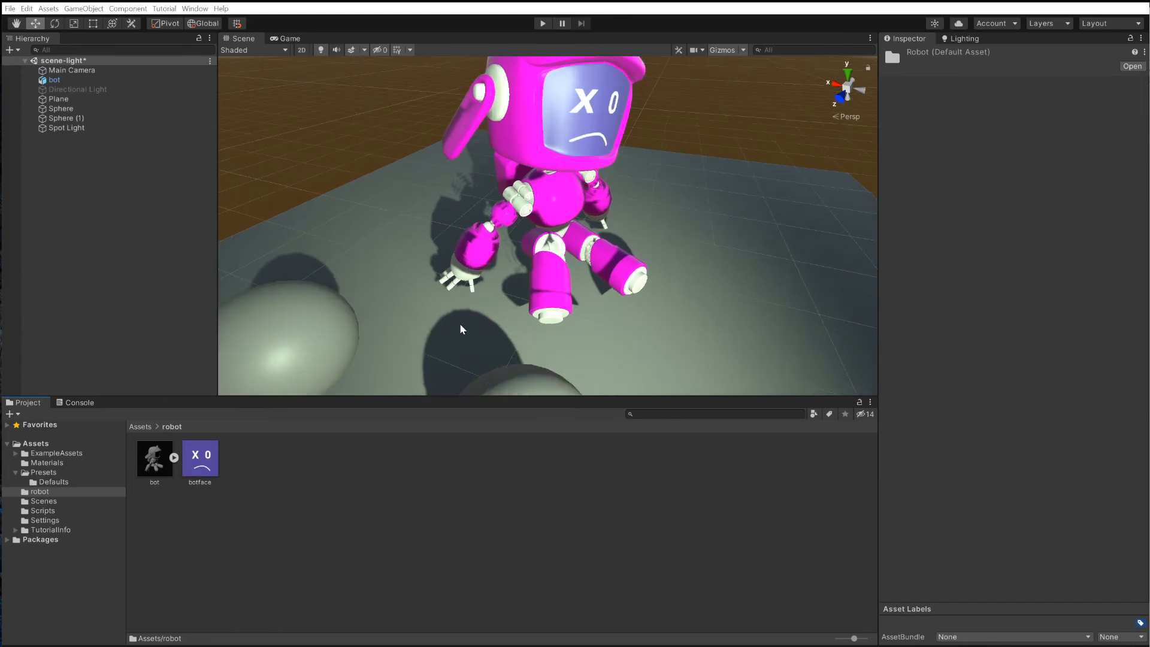
pyautogui.scroll(-2, 460, 326)
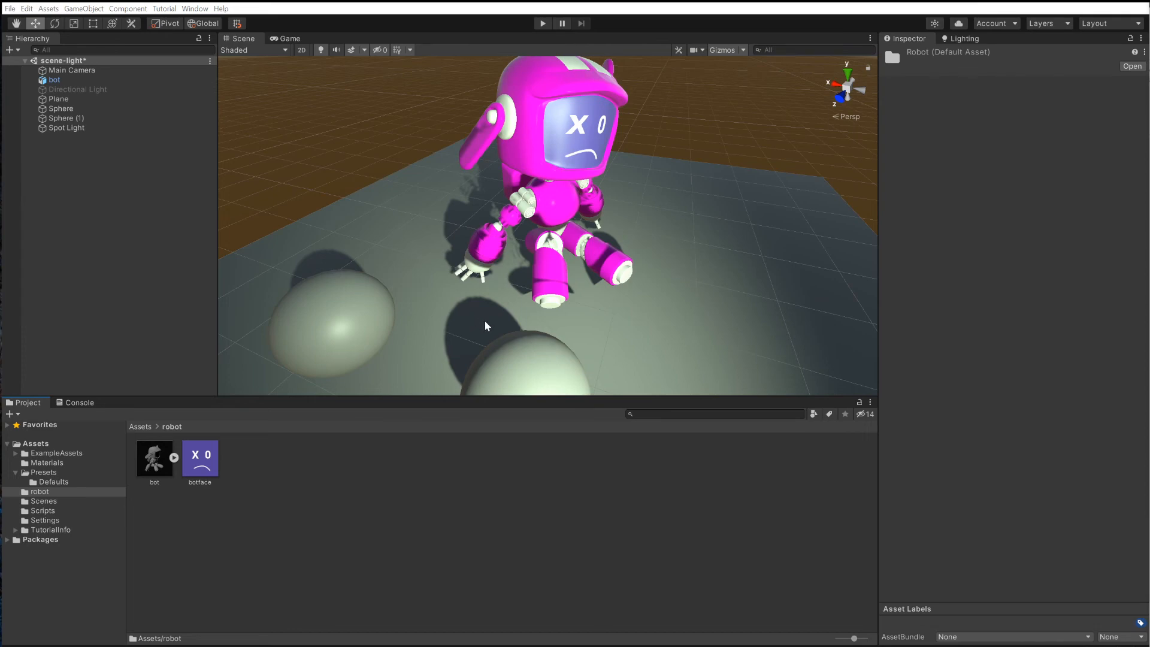
pyautogui.click(495, 245)
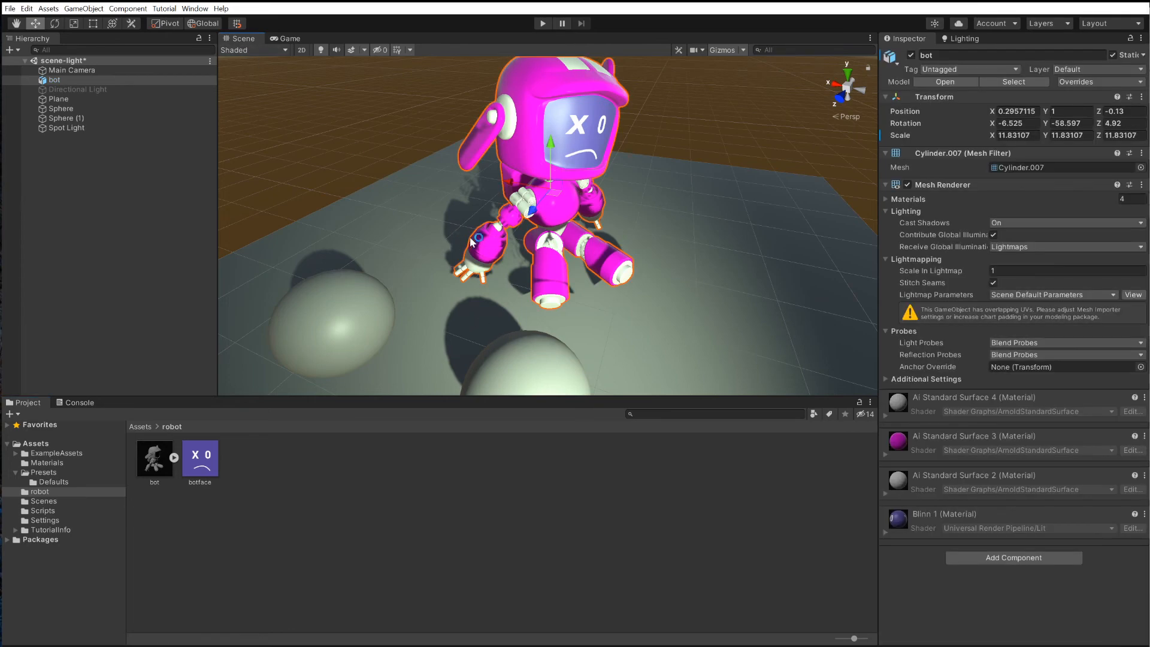
pyautogui.moveTo(531, 210); pyautogui.dragTo(527, 215)
# Step: Set the additional lights' Shadow Resolution to 2048 in the UniversalRP-HighQuality asset from the Settings folder
pyautogui.click(139, 428)
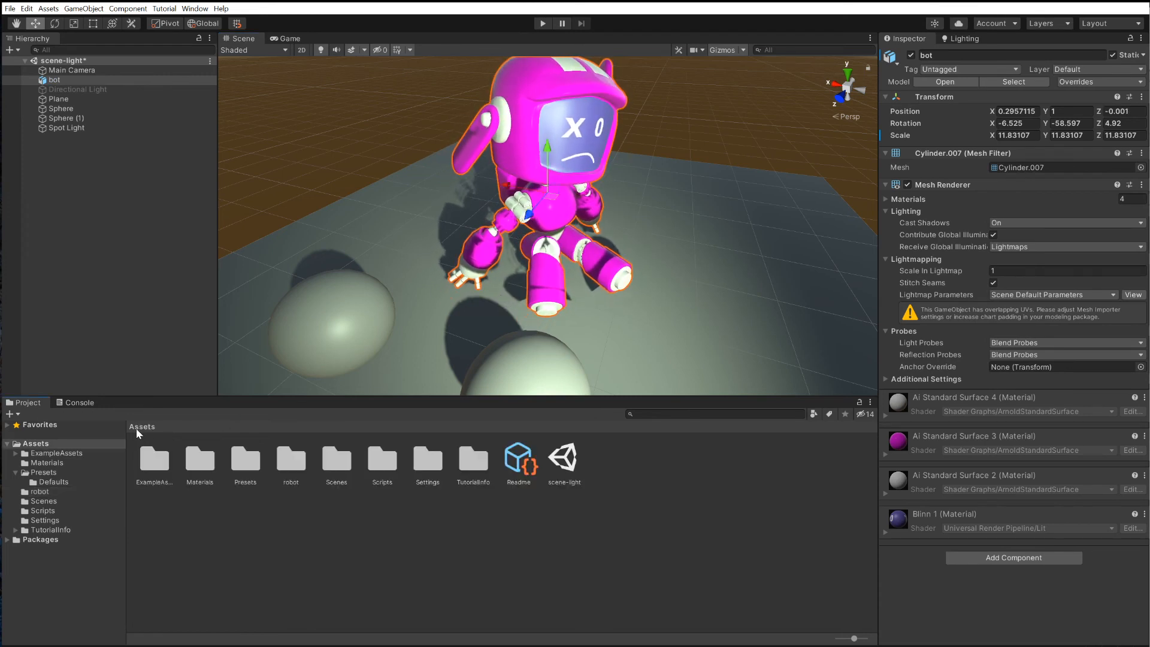
pyautogui.doubleClick(428, 468)
pyautogui.click(245, 464)
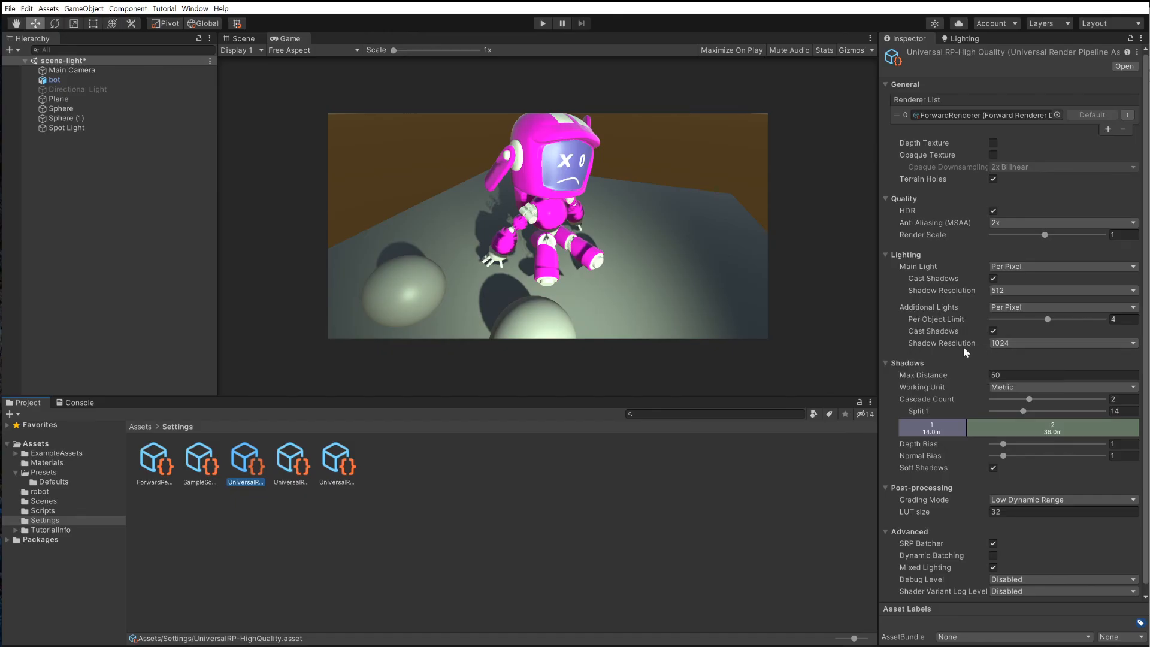
pyautogui.click(721, 290)
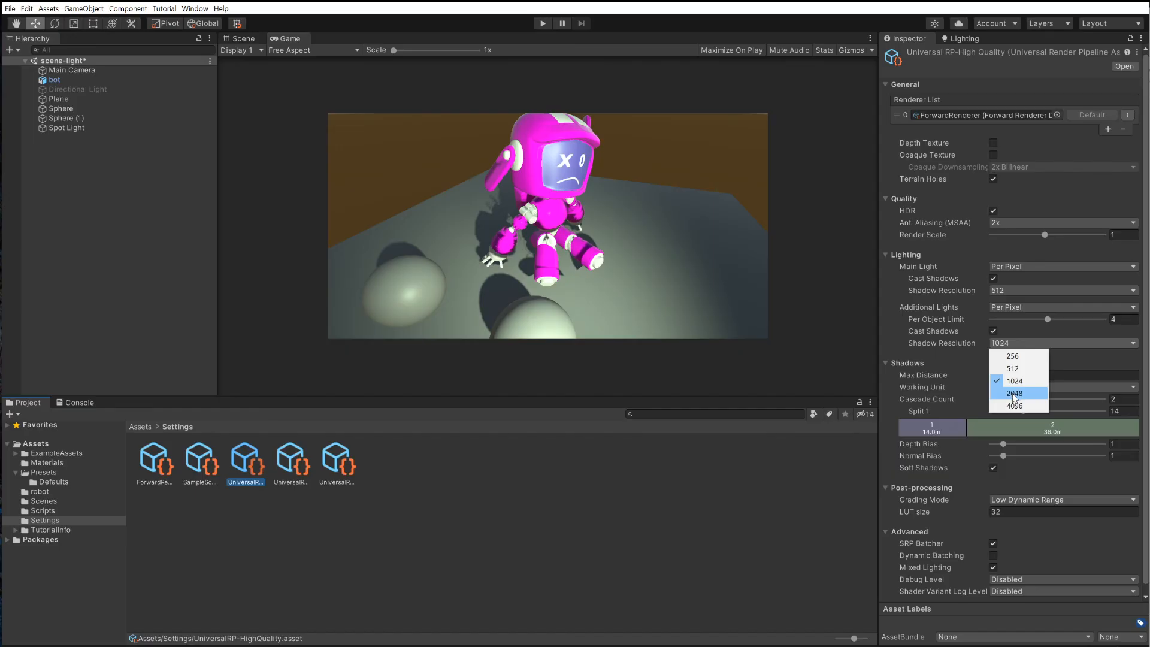
pyautogui.click(744, 433)
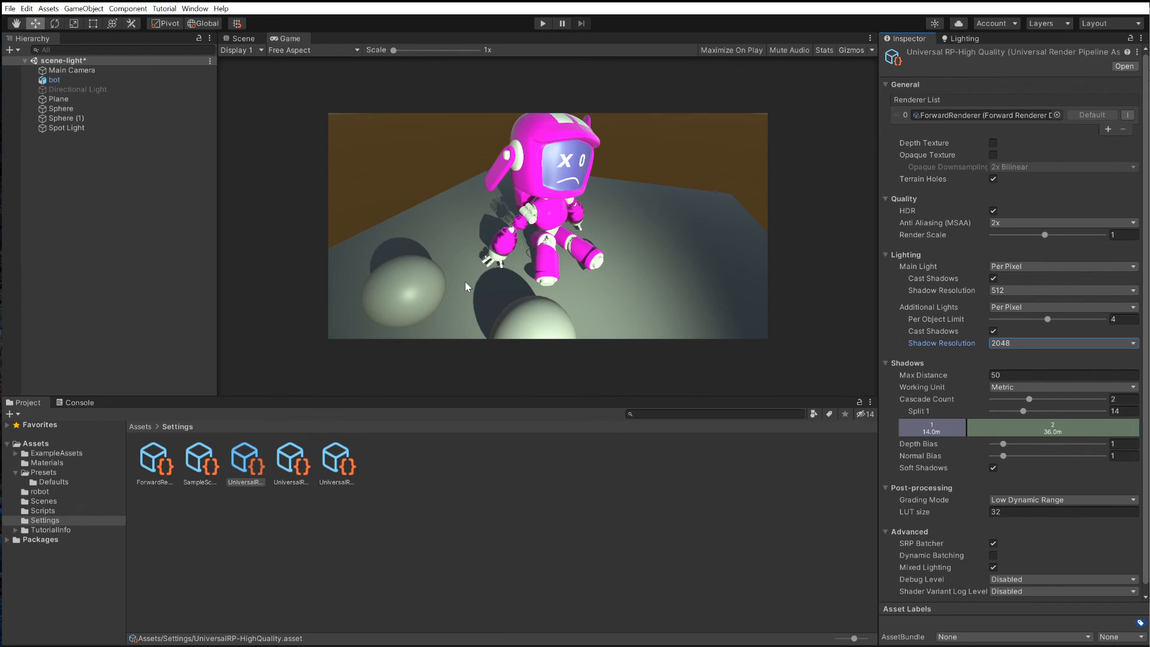
# Step: Set the additional lights' Shadow Resolution to 1024 in the high-quality render pipeline asset
pyautogui.click(1028, 348)
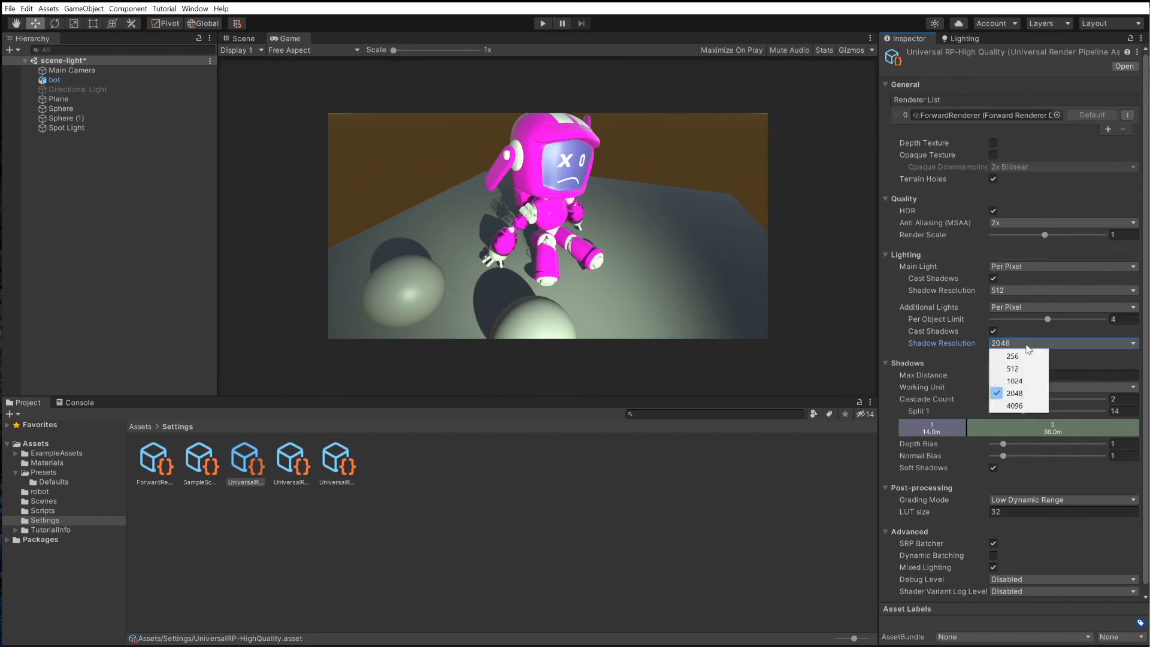
pyautogui.click(1017, 382)
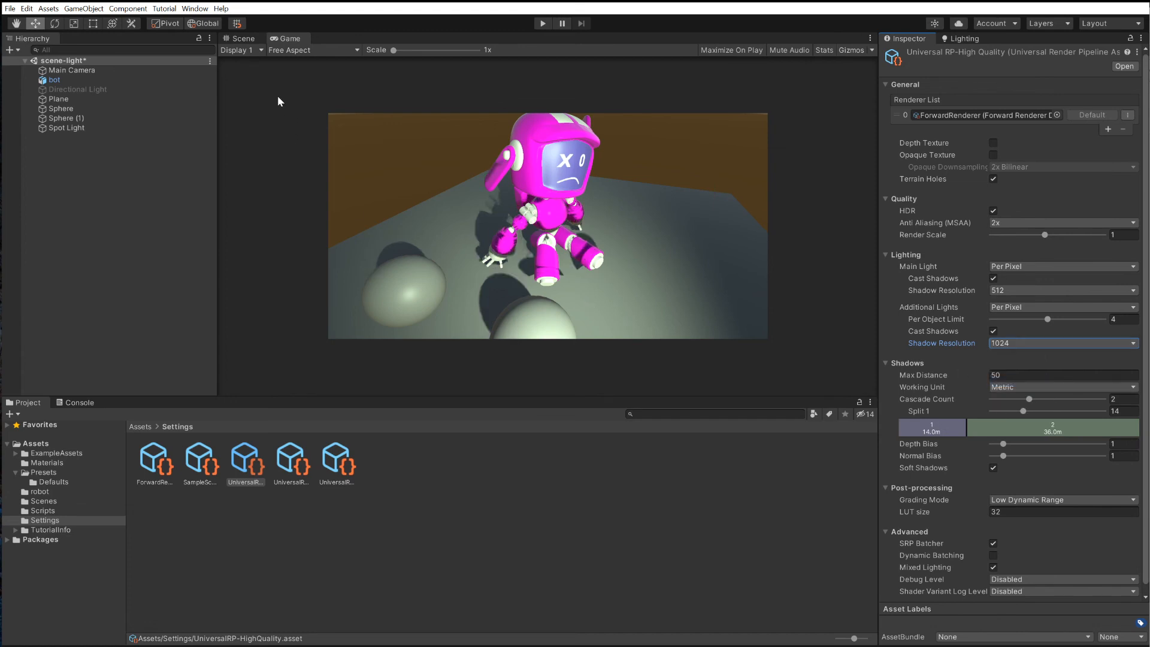
# Step: Scale Sphere (1) uniformly to about 3.78 and move it along X to about -2.722, beside the bot
pyautogui.click(234, 39)
pyautogui.scroll(-3, 541, 317)
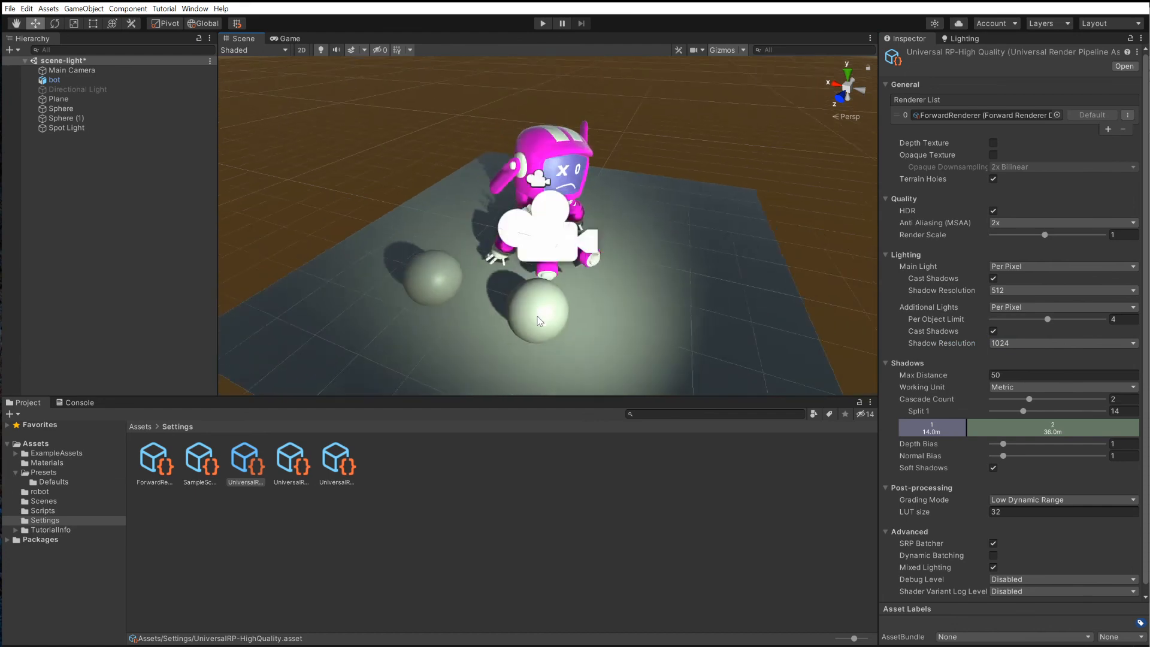
pyautogui.click(540, 314)
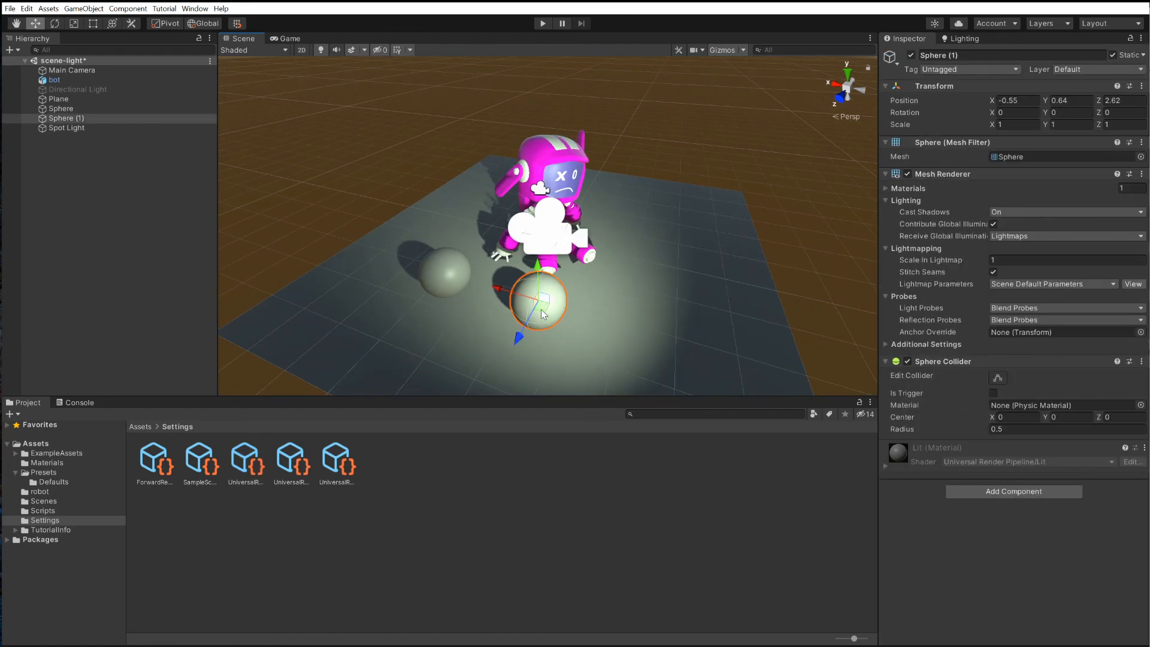
pyautogui.click(74, 23)
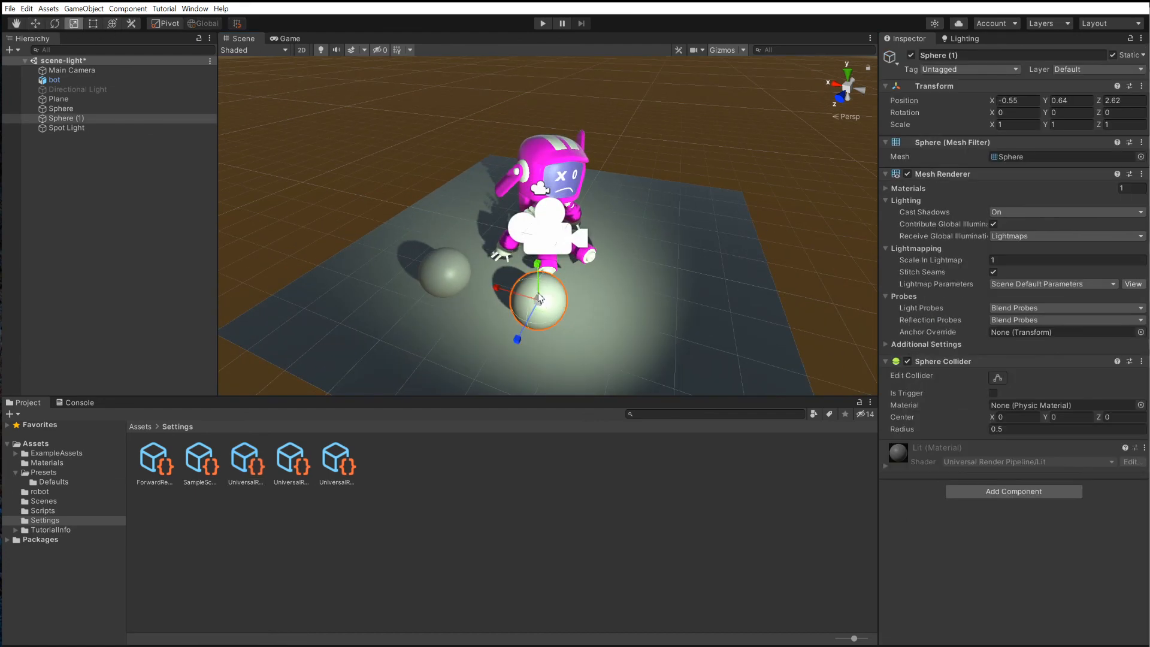
pyautogui.moveTo(538, 299); pyautogui.dragTo(699, 263)
pyautogui.click(36, 23)
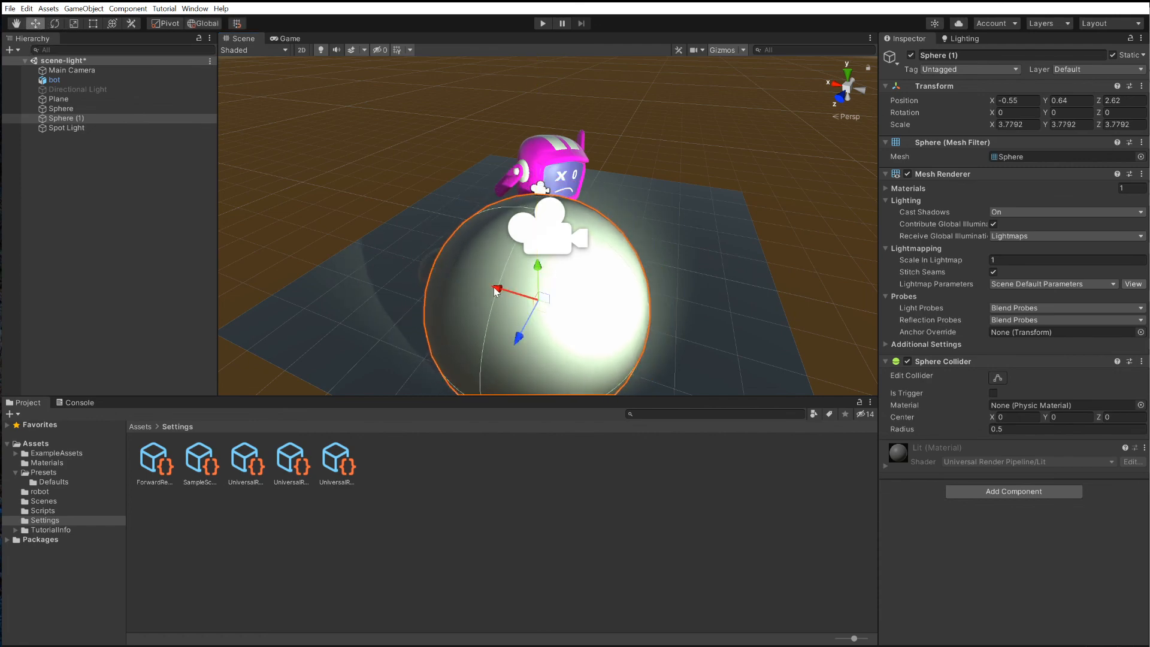
pyautogui.moveTo(496, 287); pyautogui.dragTo(618, 328)
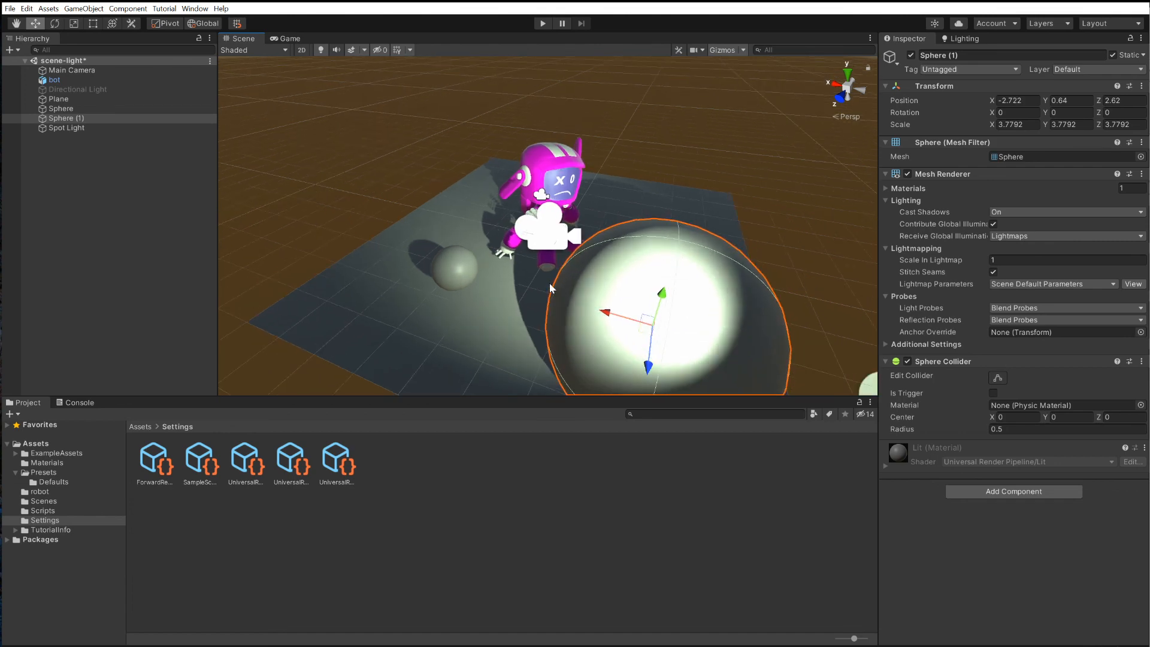
# Step: Scale the bot up uniformly to about 21.84 after examining the shadows around it and the large sphere
pyautogui.scroll(1, 551, 288)
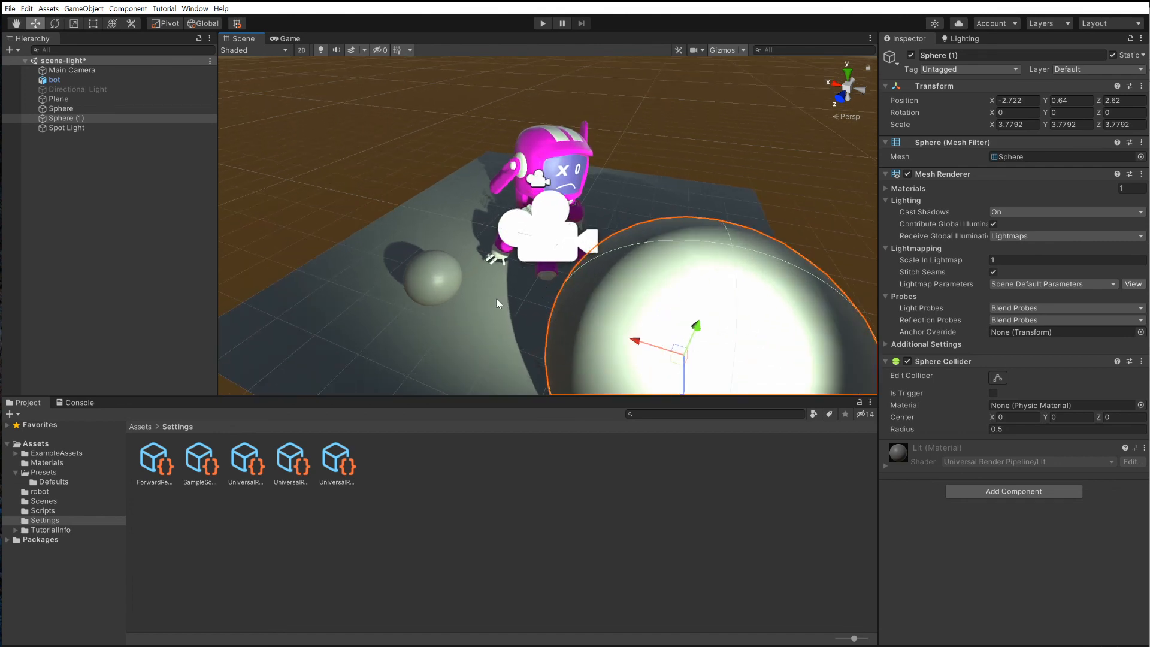
pyautogui.keyDown('alt'); pyautogui.moveTo(497, 304); pyautogui.dragTo(546, 309); pyautogui.keyUp('alt')
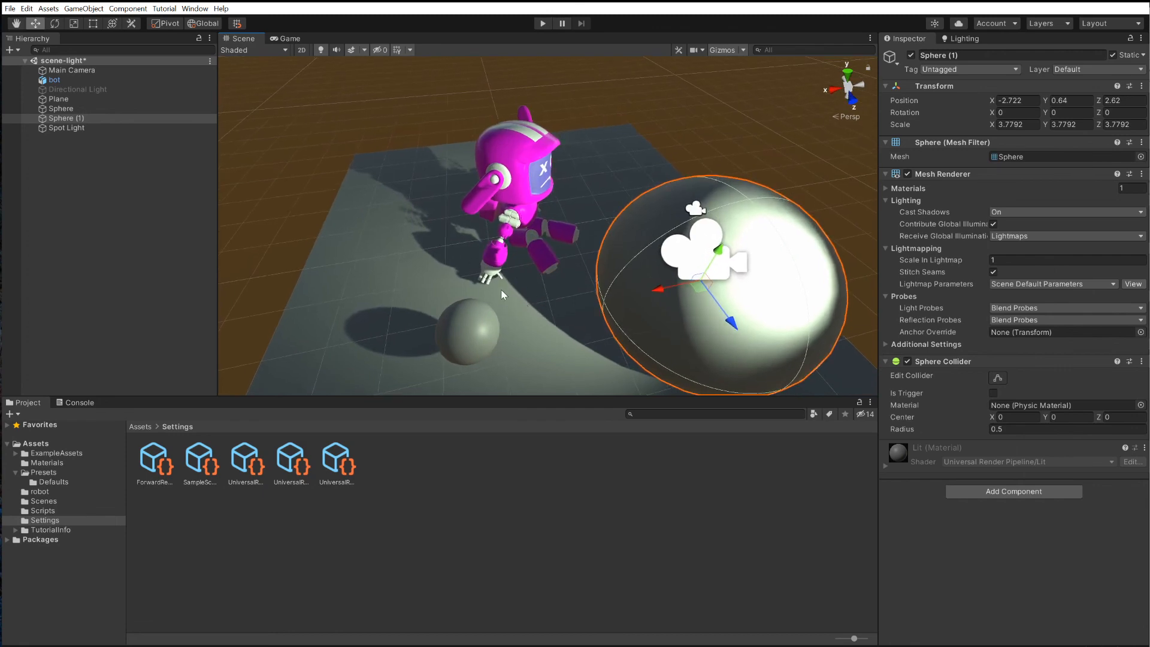
pyautogui.scroll(10, 501, 289)
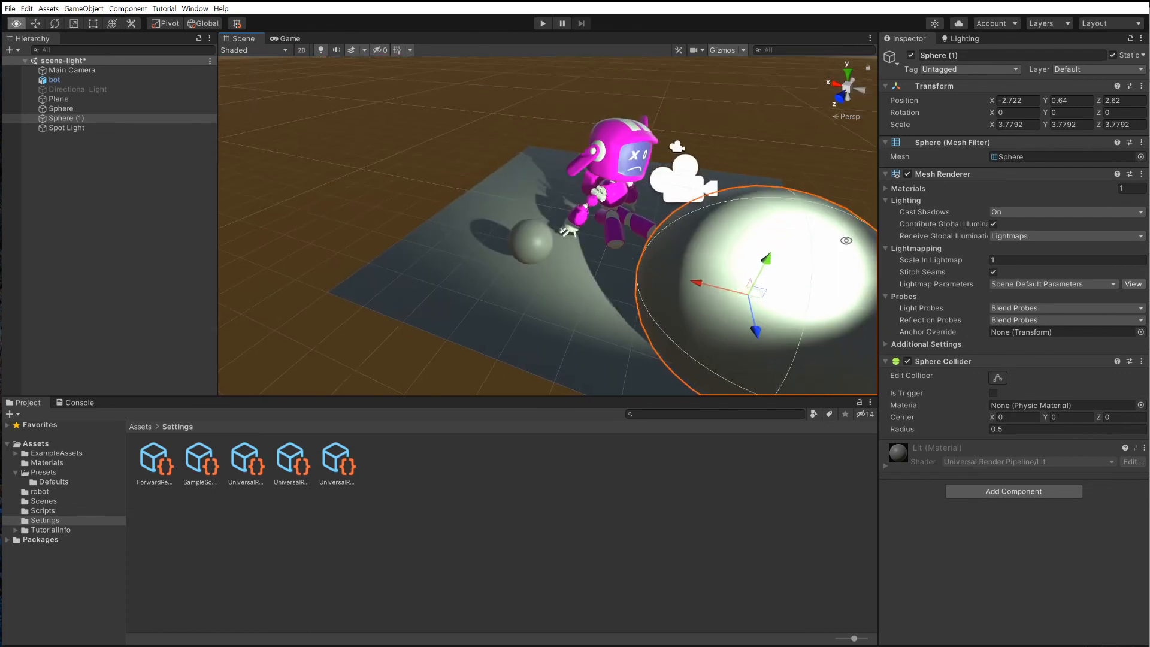
pyautogui.keyDown('alt'); pyautogui.moveTo(845, 241); pyautogui.dragTo(585, 262); pyautogui.keyUp('alt')
pyautogui.scroll(-4, 569, 221)
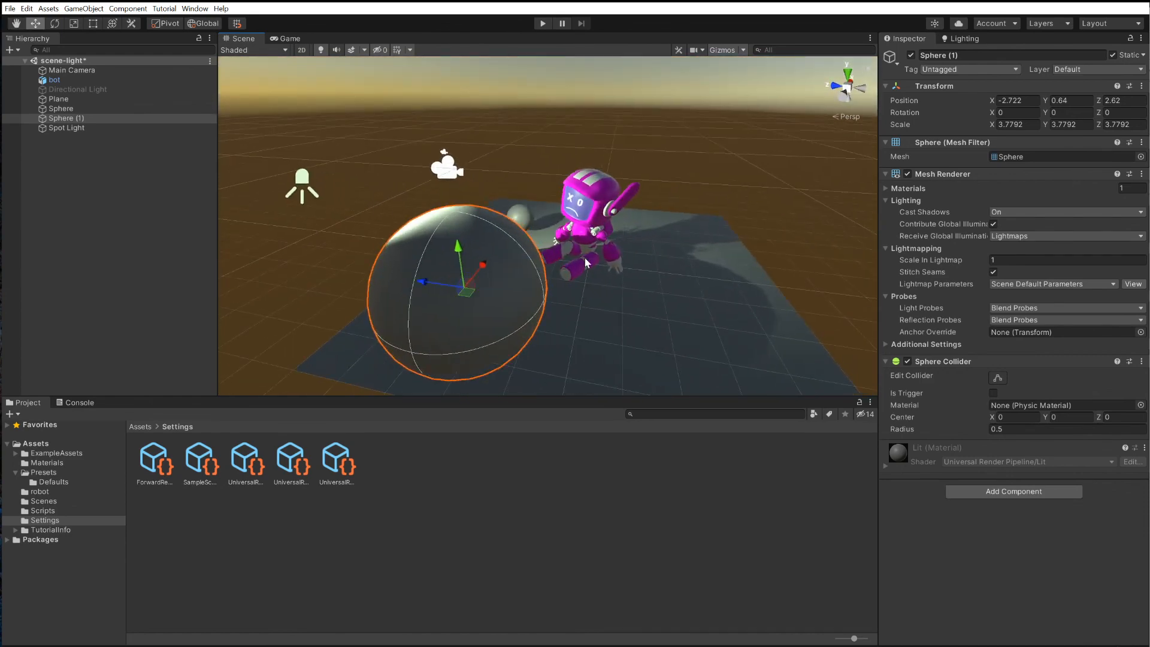
pyautogui.click(585, 224)
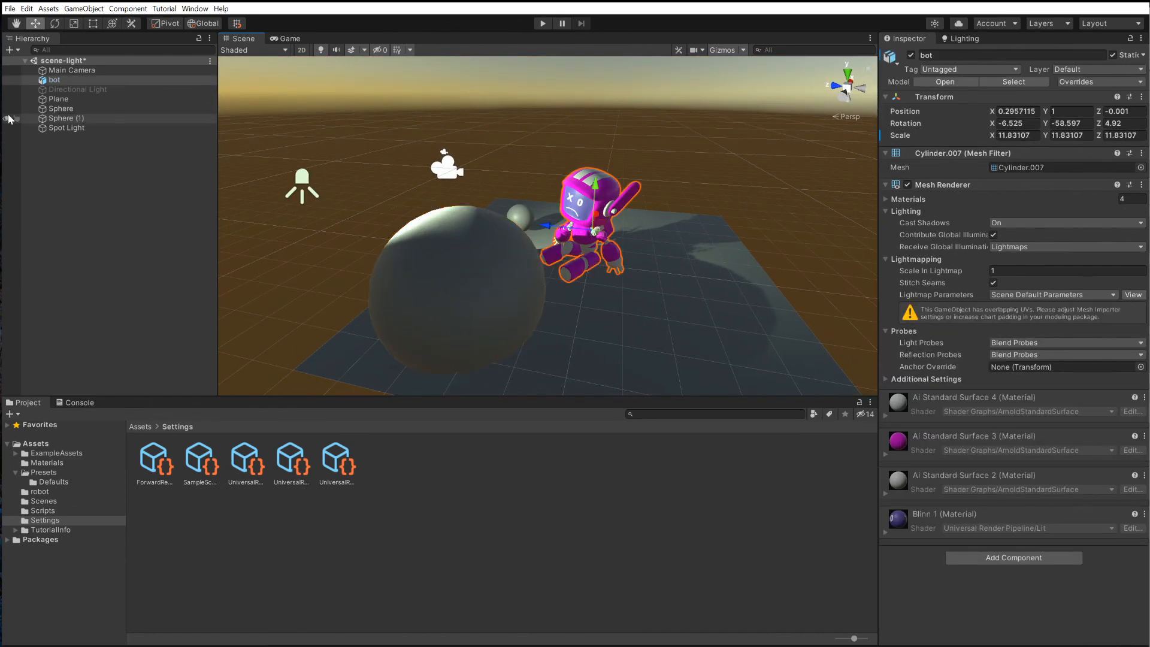
pyautogui.click(74, 24)
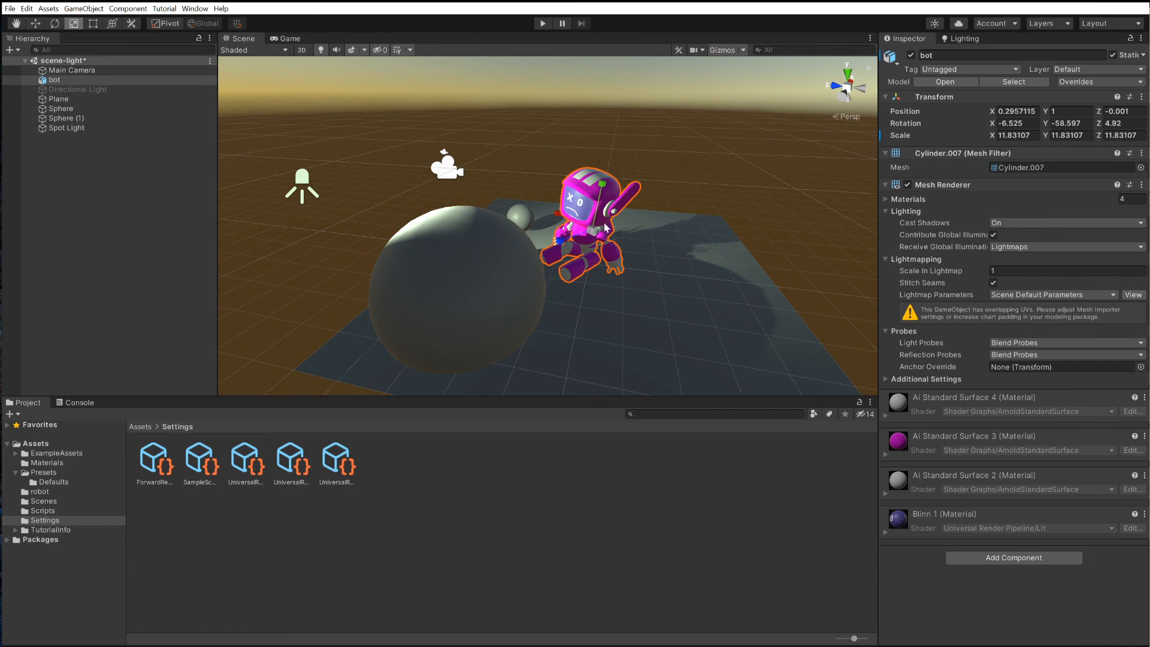
pyautogui.moveTo(604, 225); pyautogui.dragTo(634, 211)
# Step: Enlarge the ground plane uniformly to a scale of about 6.245
pyautogui.click(783, 372)
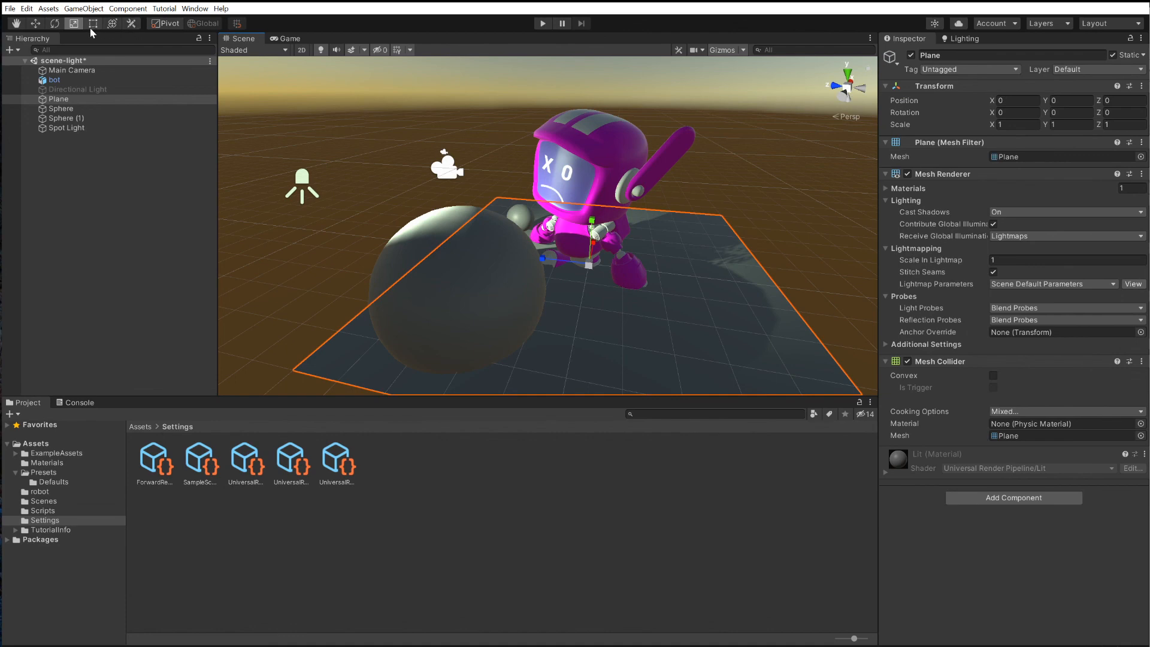
pyautogui.moveTo(589, 265); pyautogui.dragTo(838, 252)
# Step: Raise the enlarged bot along Y to about 2.97 so it sits above the plane
pyautogui.press('w')
pyautogui.scroll(-4, 554, 226)
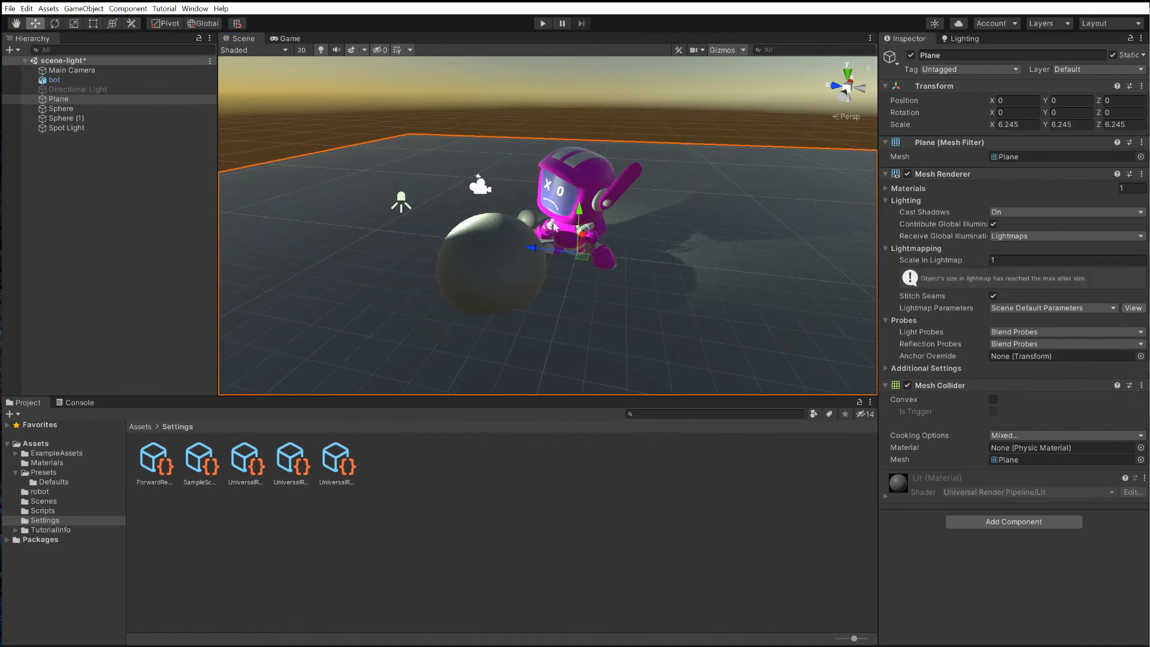
pyautogui.click(571, 186)
pyautogui.keyDown('alt'); pyautogui.moveTo(571, 186); pyautogui.dragTo(688, 266); pyautogui.keyUp('alt')
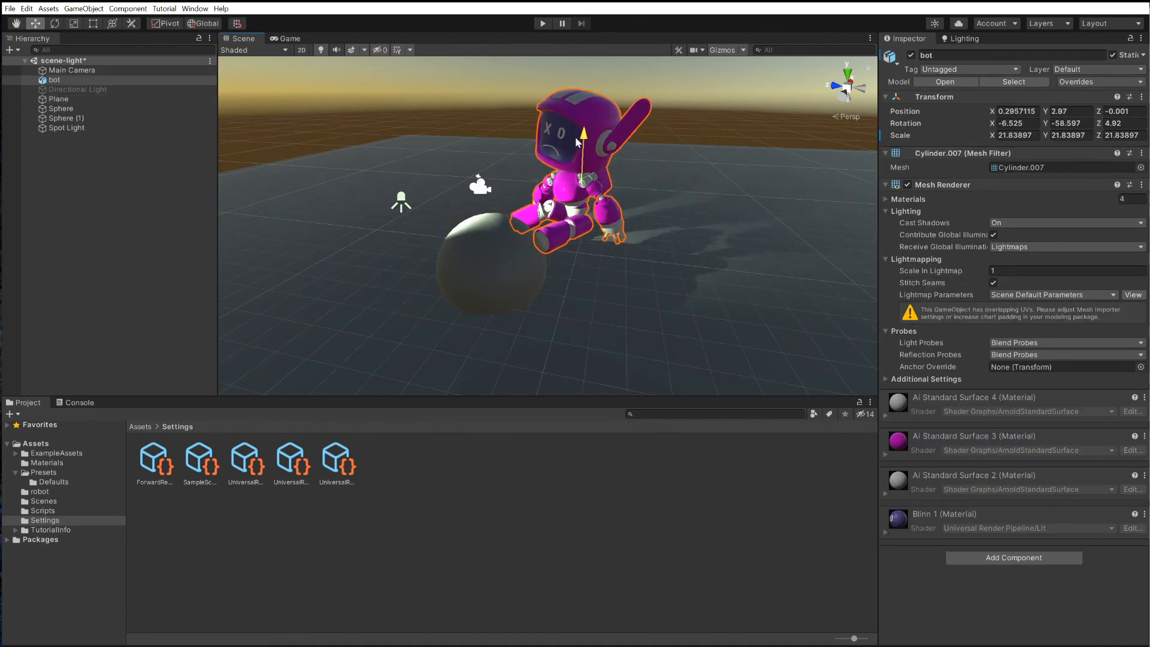